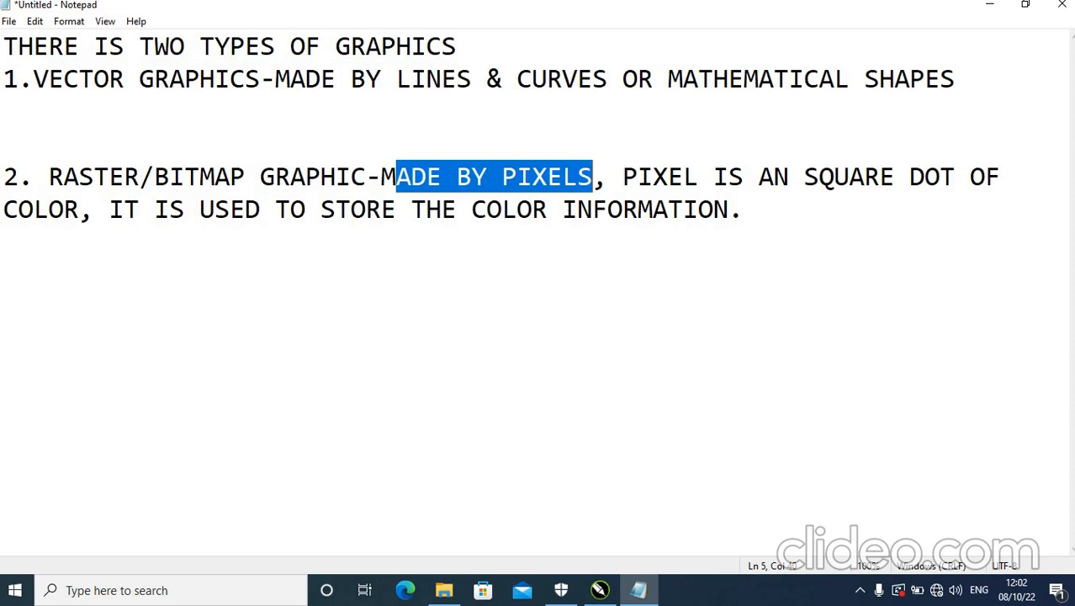
# Switch to CorelDRAW and start a new document with inches as its unit.
pyautogui.click(599, 590)
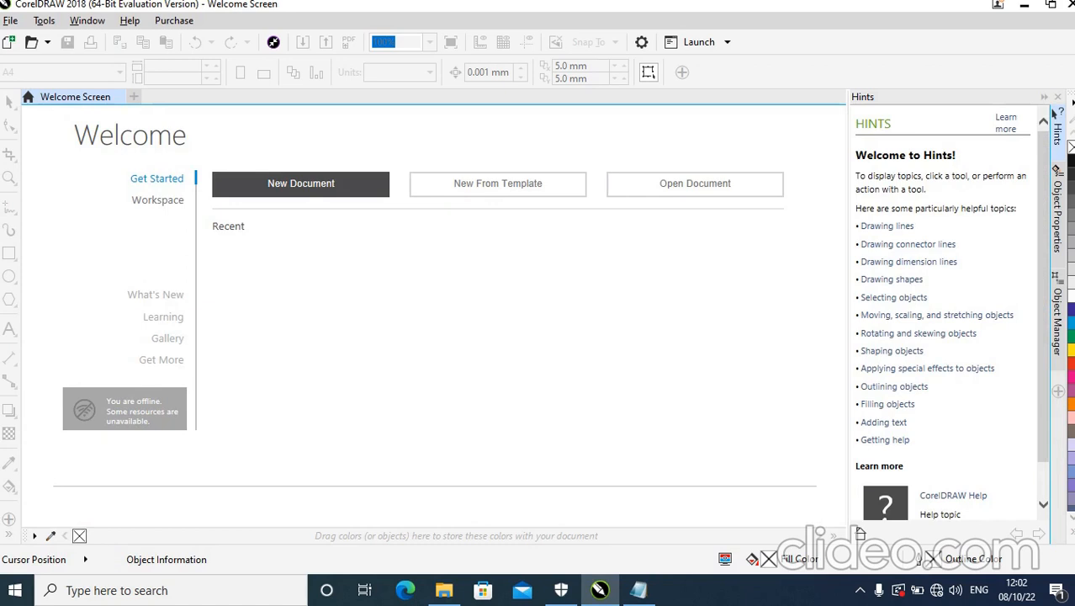
pyautogui.click(300, 183)
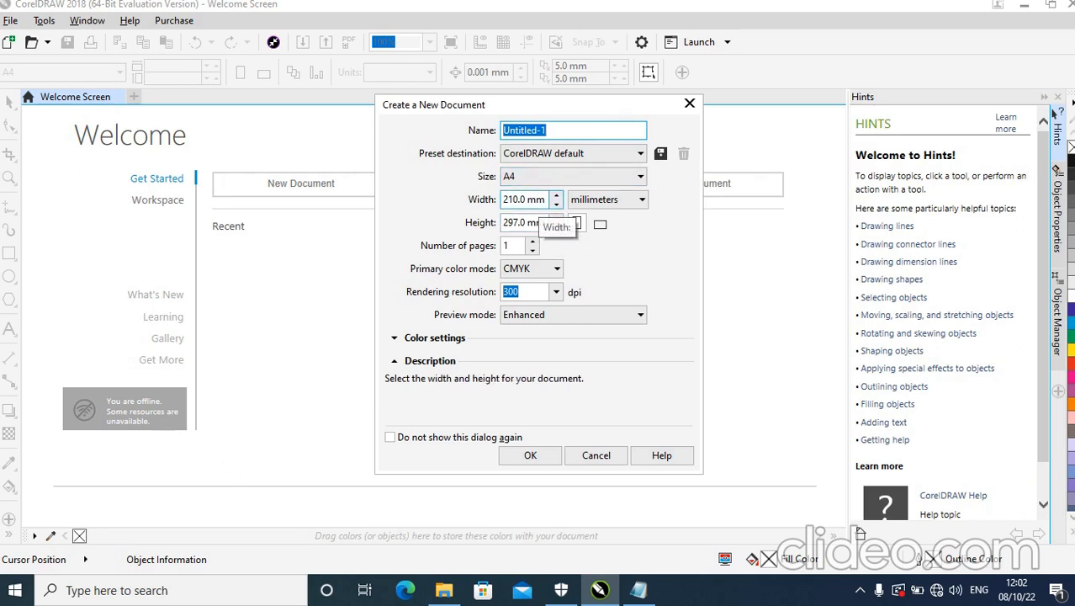
pyautogui.click(608, 199)
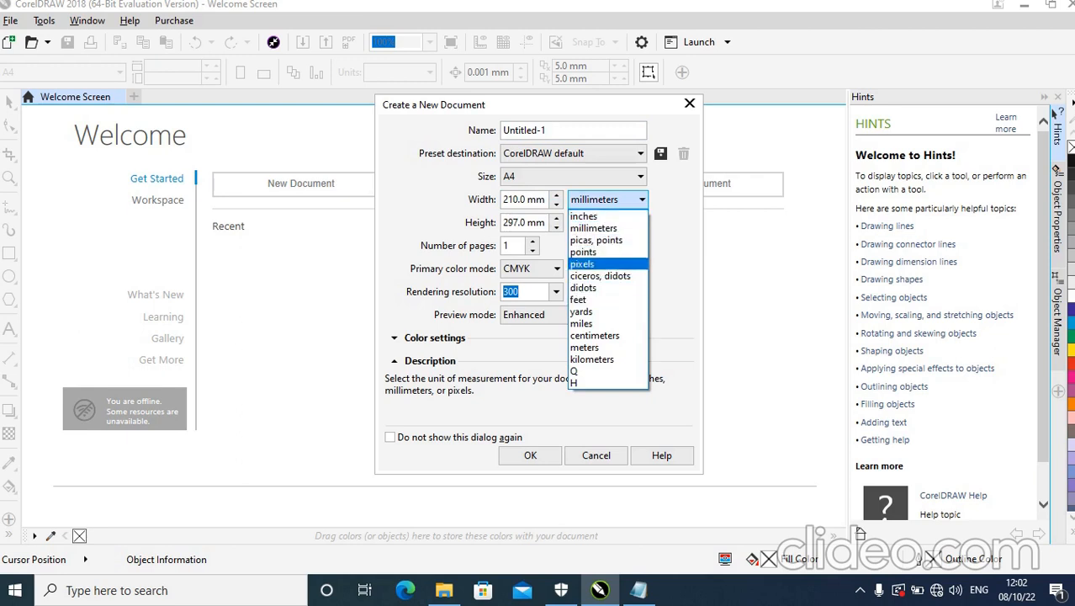
pyautogui.click(584, 216)
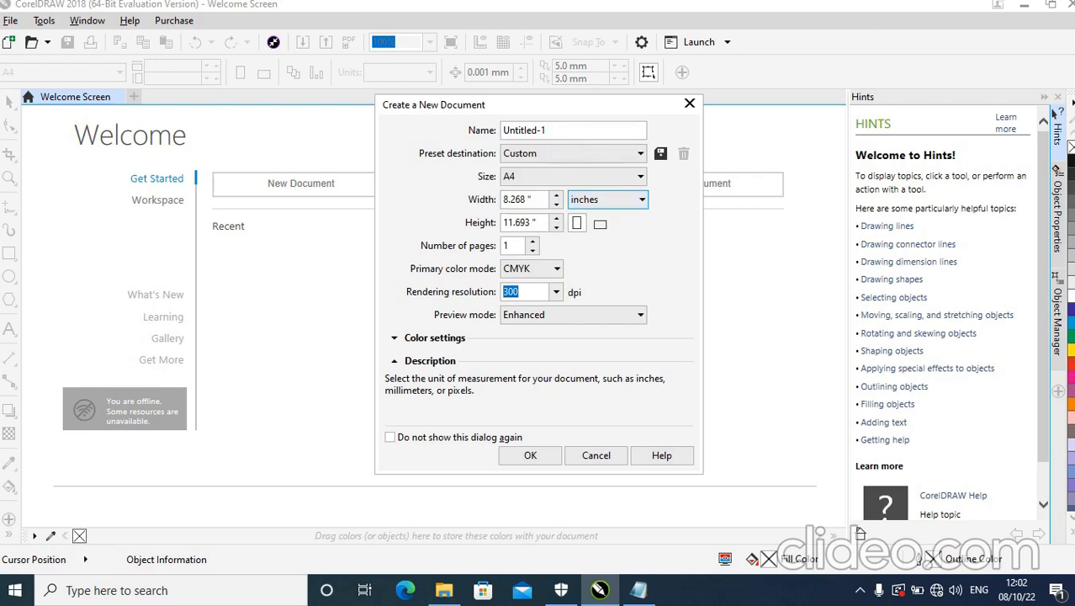
# Set the new document's page width to 8 inches and height to 10 inches.
pyautogui.moveTo(536, 200); pyautogui.dragTo(503, 222)
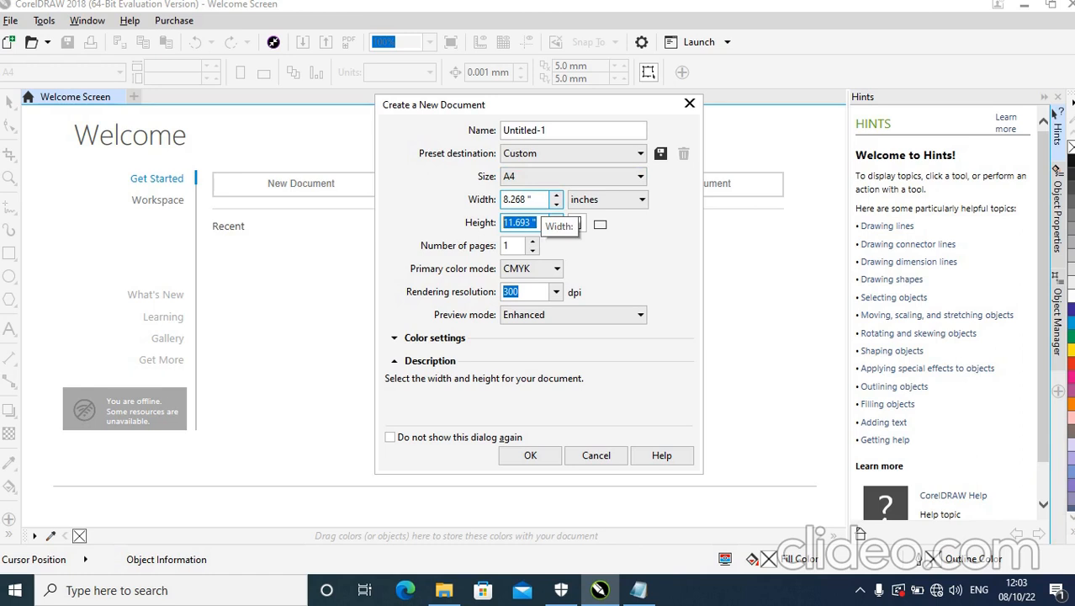
pyautogui.click(541, 200)
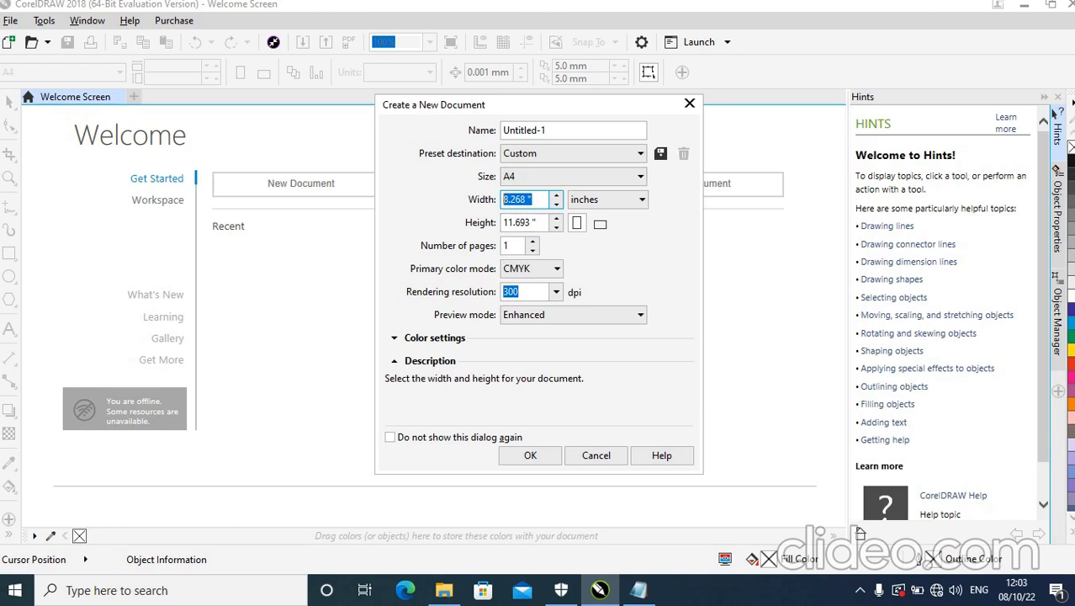
pyautogui.write('8')
pyautogui.press('Tab')
pyautogui.write('10')
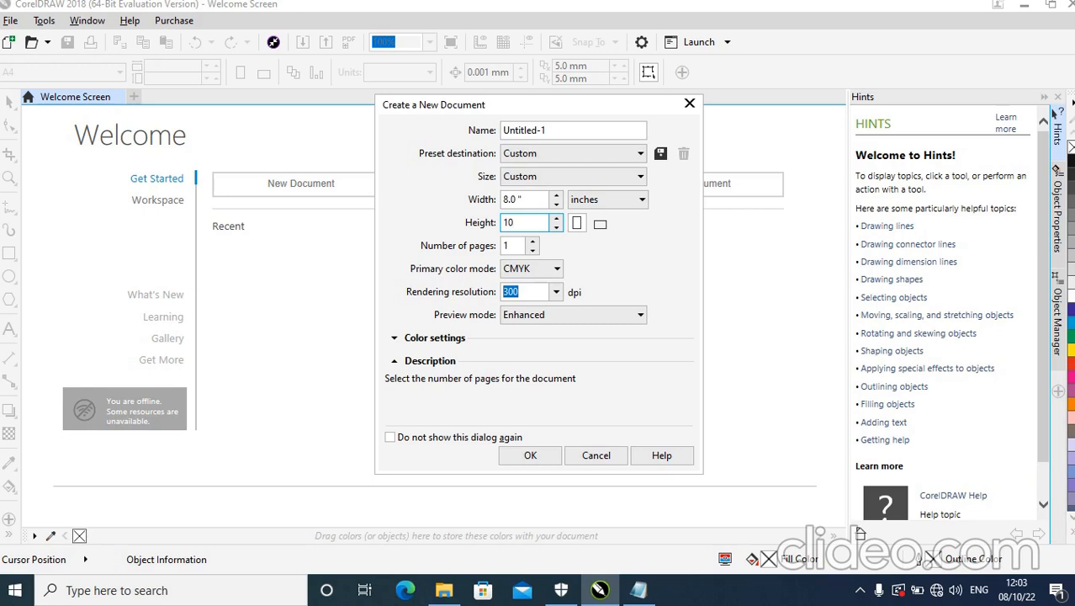
pyautogui.click(520, 245)
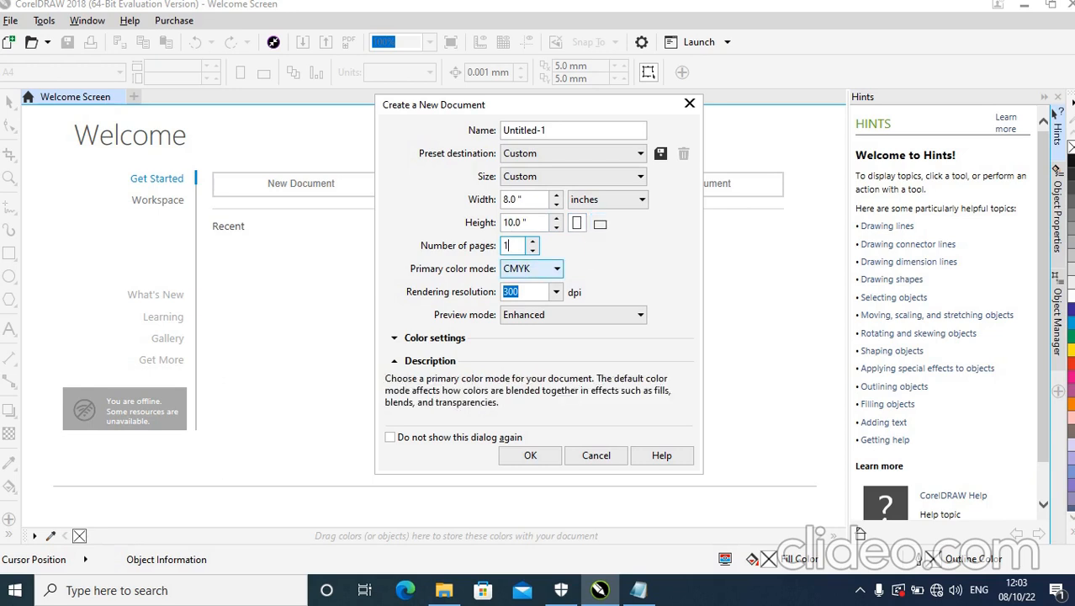
# Review the primary color mode options and choose CMYK for the new document.
pyautogui.click(530, 268)
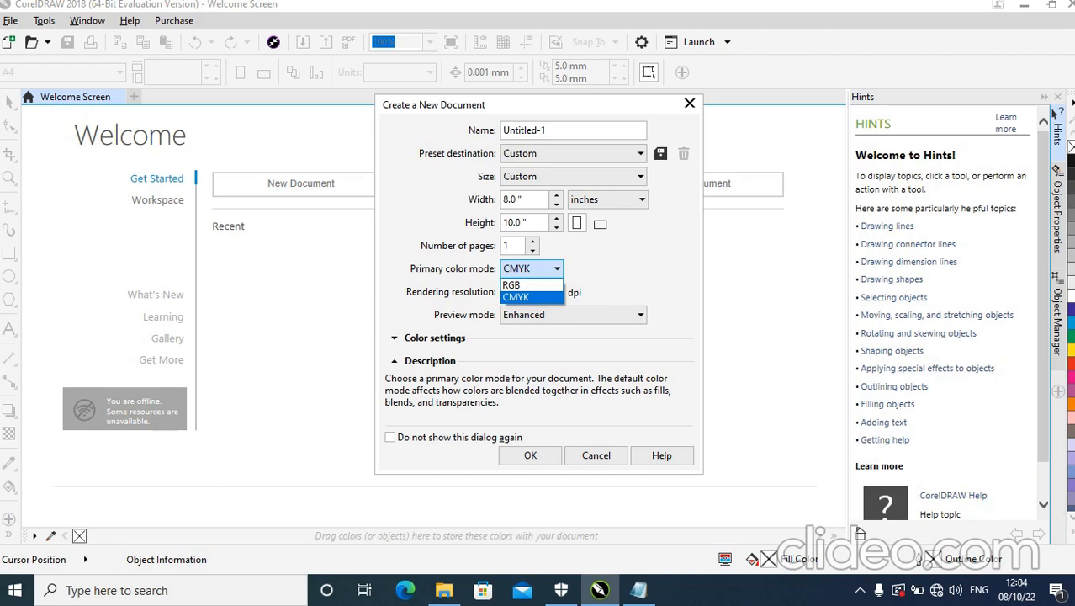
pyautogui.press('Up')
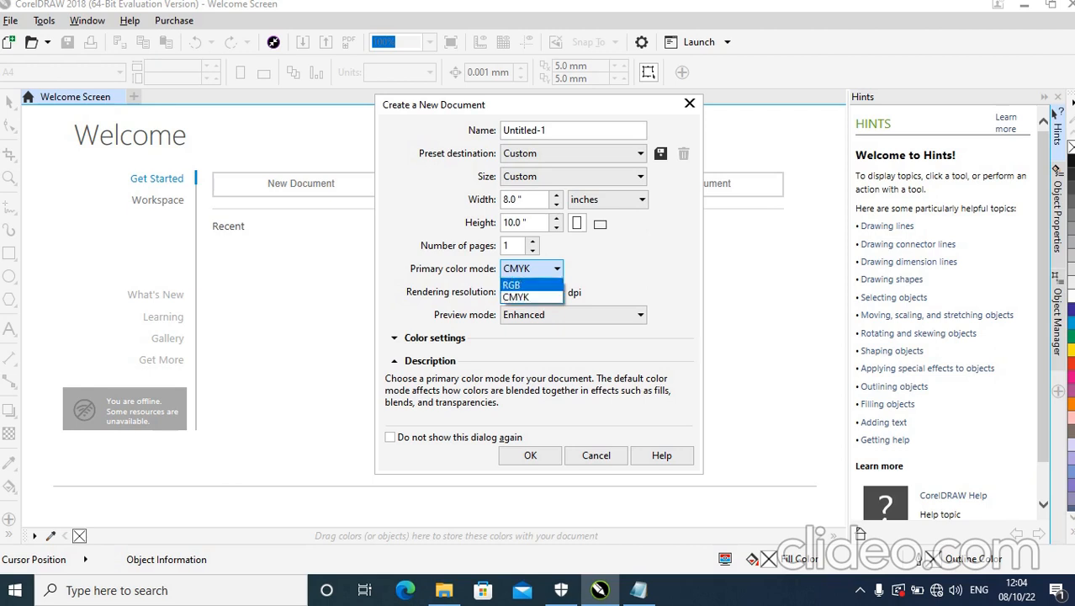
pyautogui.press('Down')
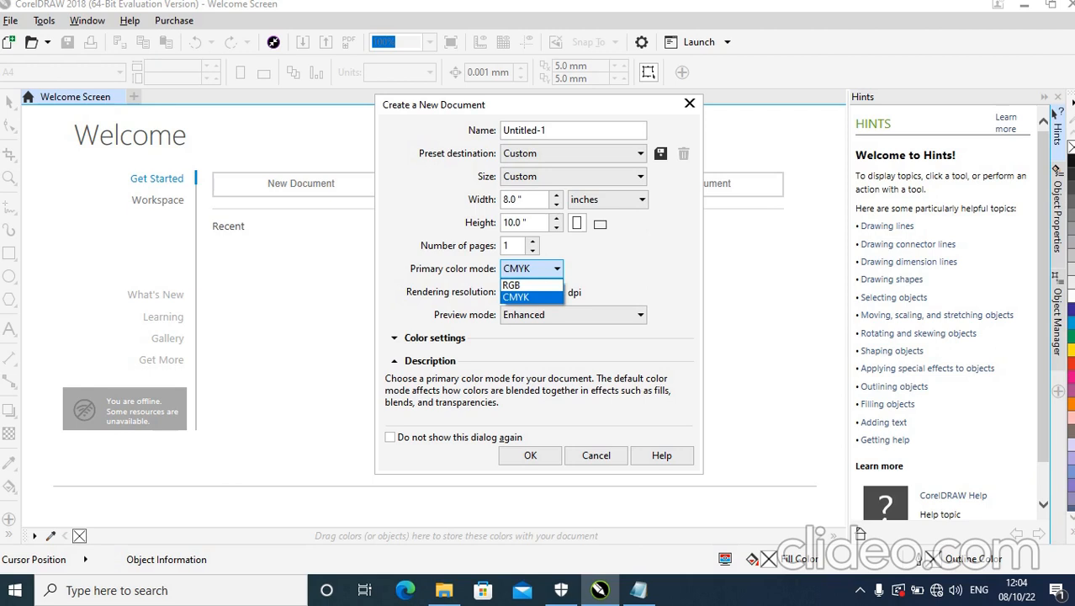
pyautogui.press('Return')
pyautogui.press('Tab')
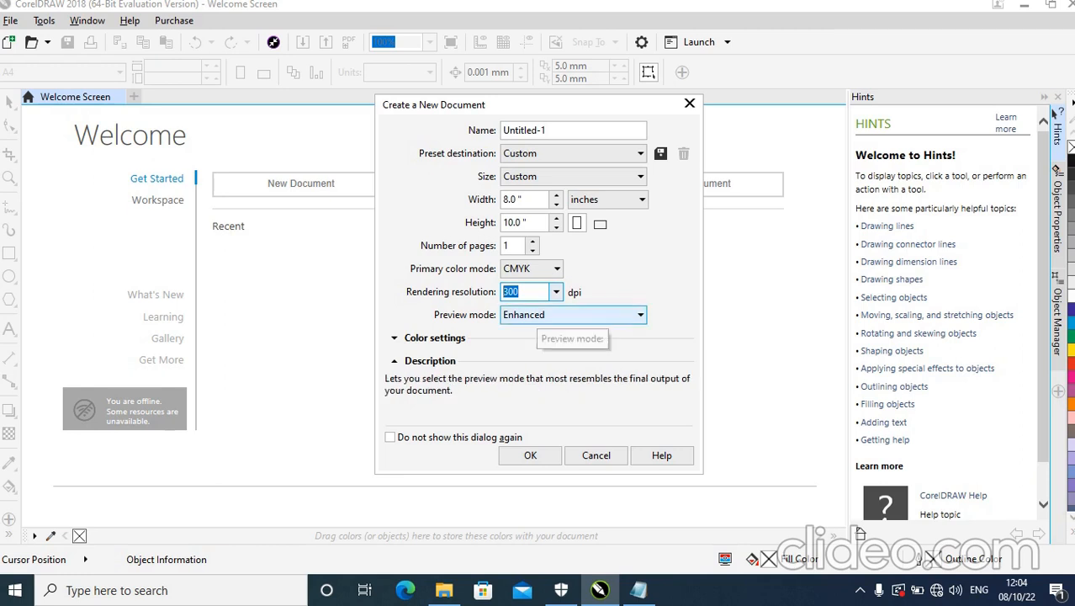
# Try a rendering resolution of 100 dpi for the new document.
pyautogui.click(525, 292)
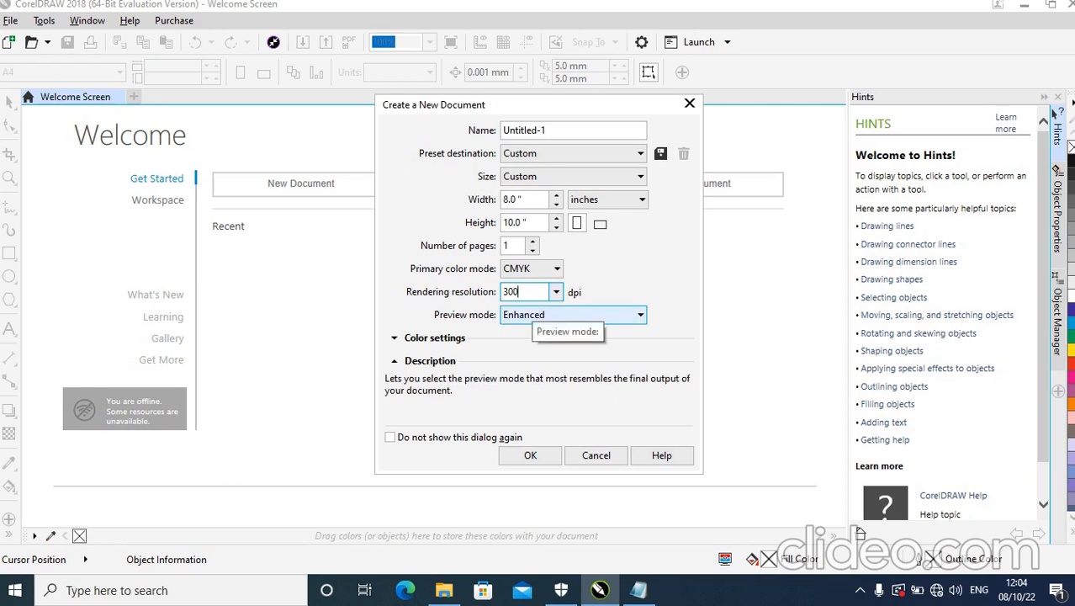
pyautogui.click(556, 292)
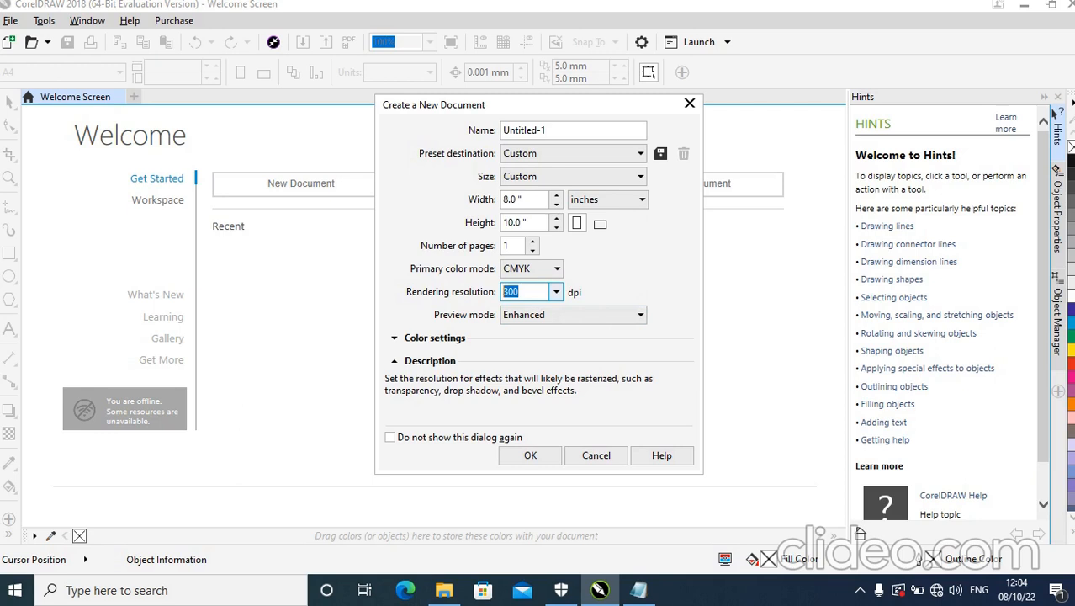
pyautogui.write('72')
pyautogui.press('Return')
pyautogui.write('100')
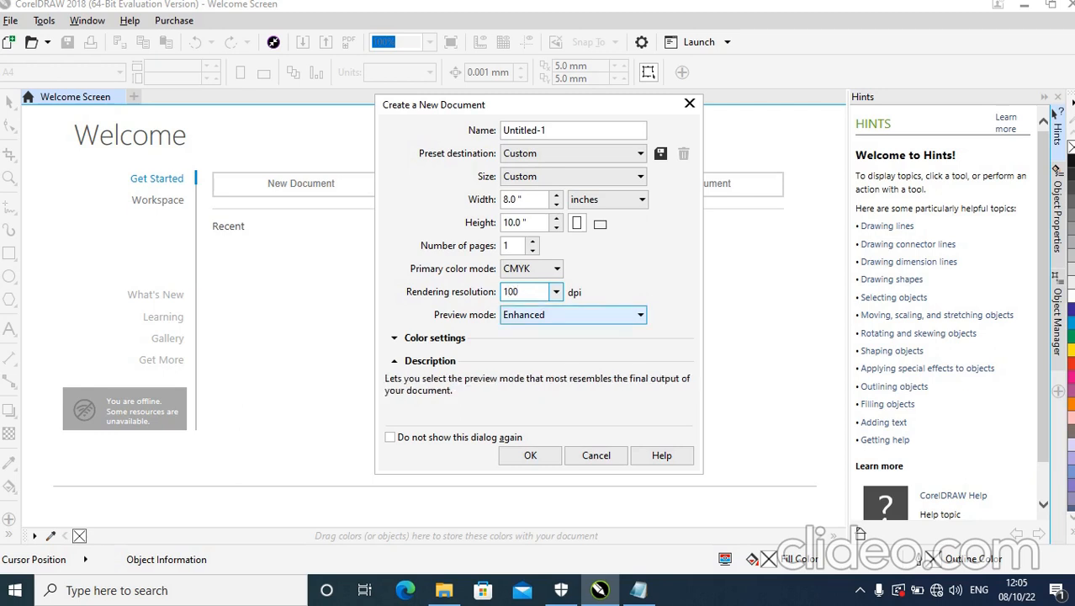
# Set the rendering resolution to 300 dpi and create the document.
pyautogui.doubleClick(516, 292)
pyautogui.write('300')
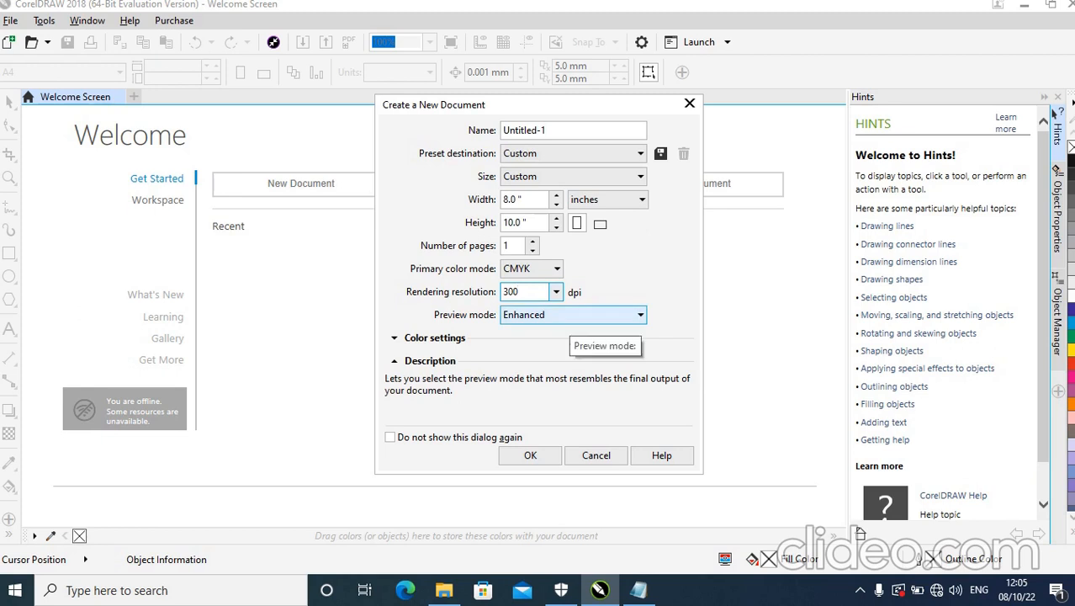
pyautogui.click(537, 454)
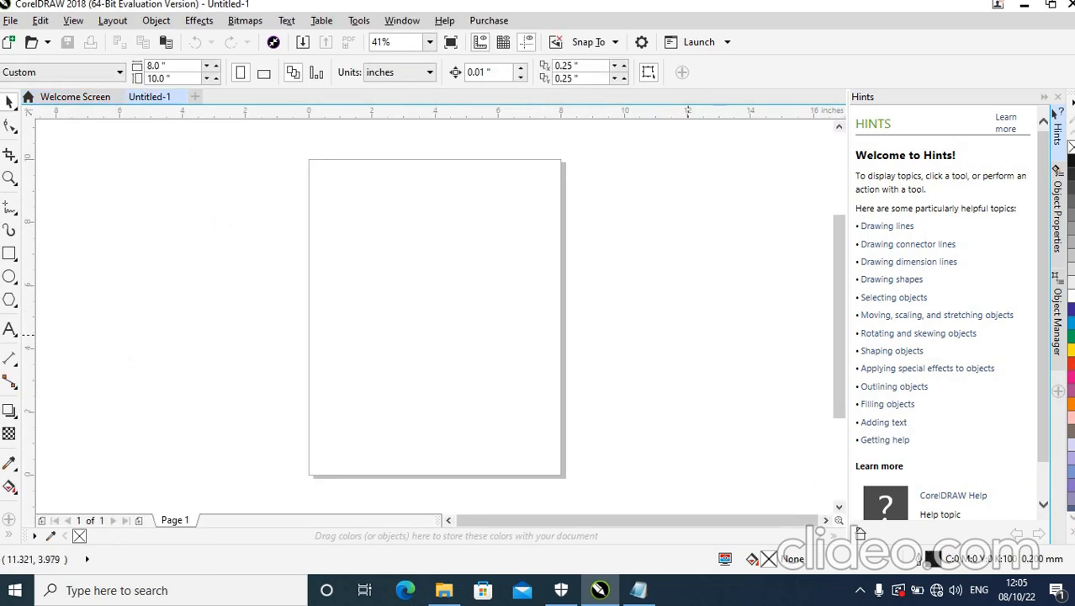
# Collapse the Hints docker to widen the drawing area.
pyautogui.click(1056, 112)
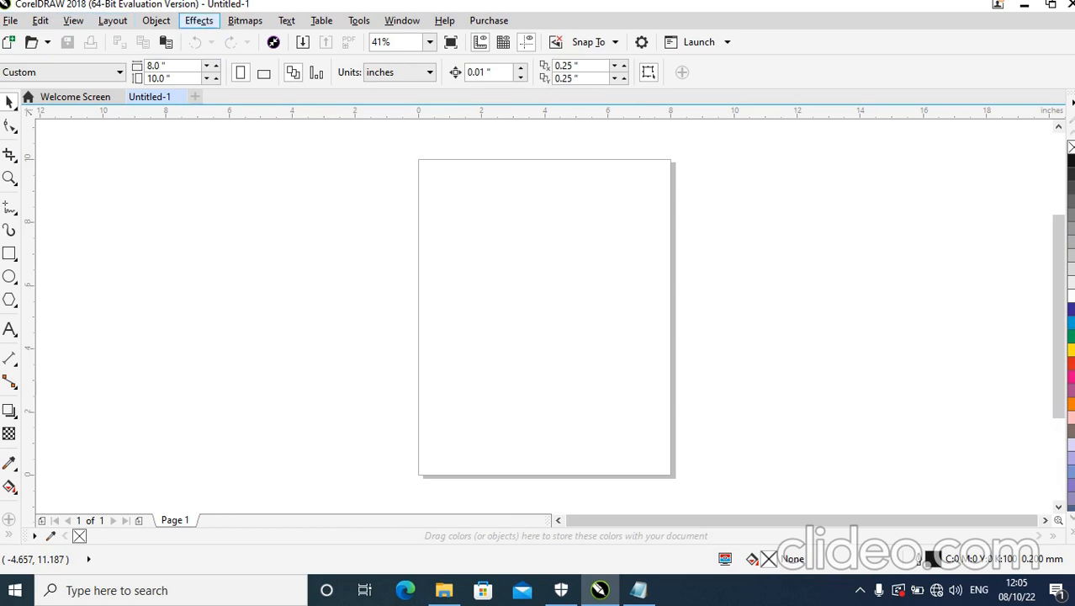
pyautogui.click(198, 20)
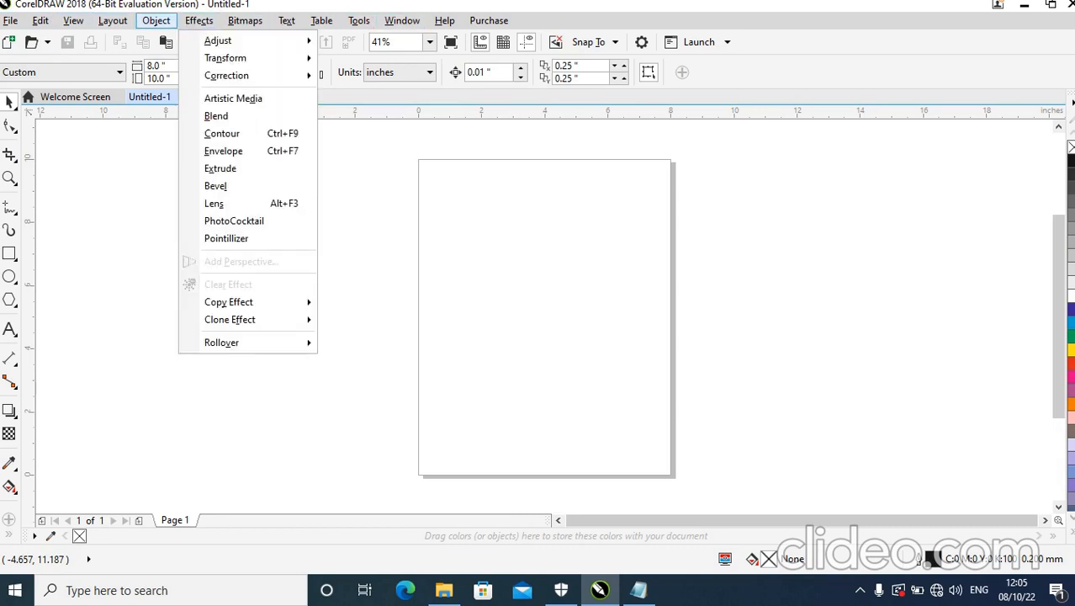
pyautogui.moveTo(41, 20)
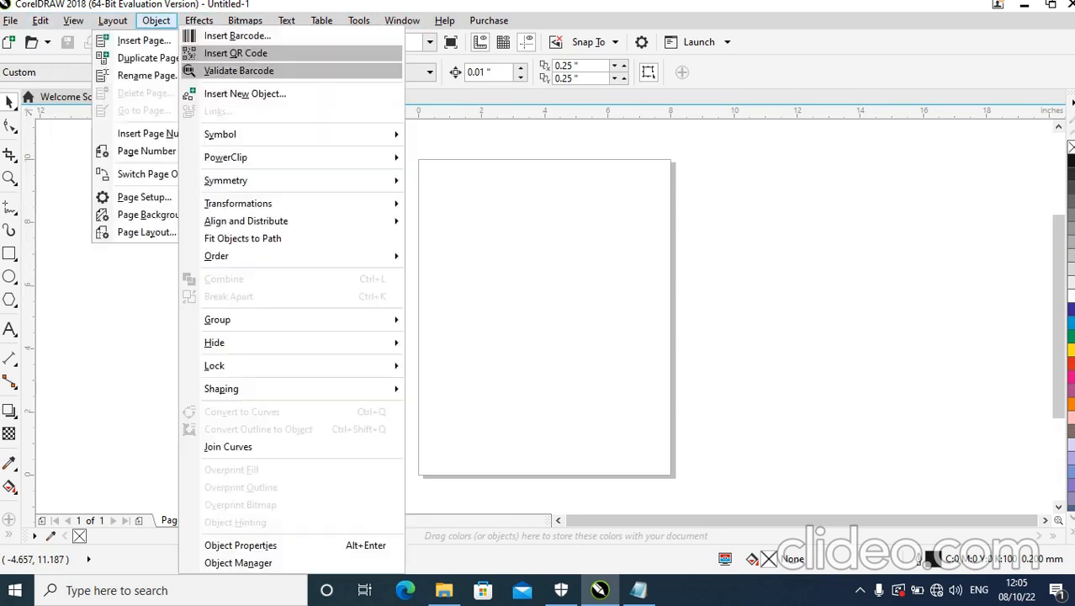
pyautogui.moveTo(321, 20)
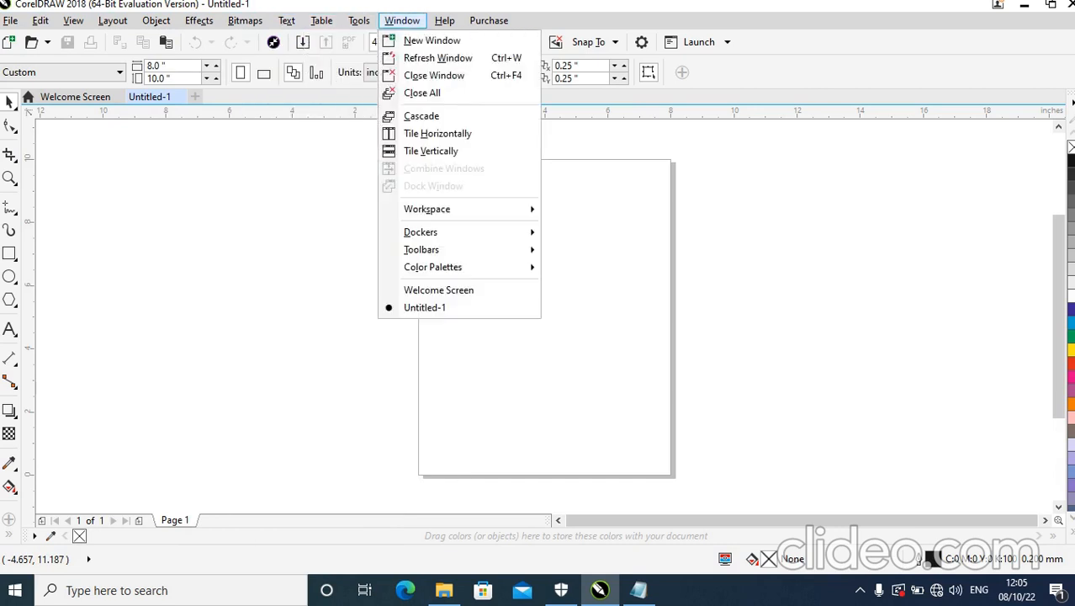
pyautogui.moveTo(155, 20)
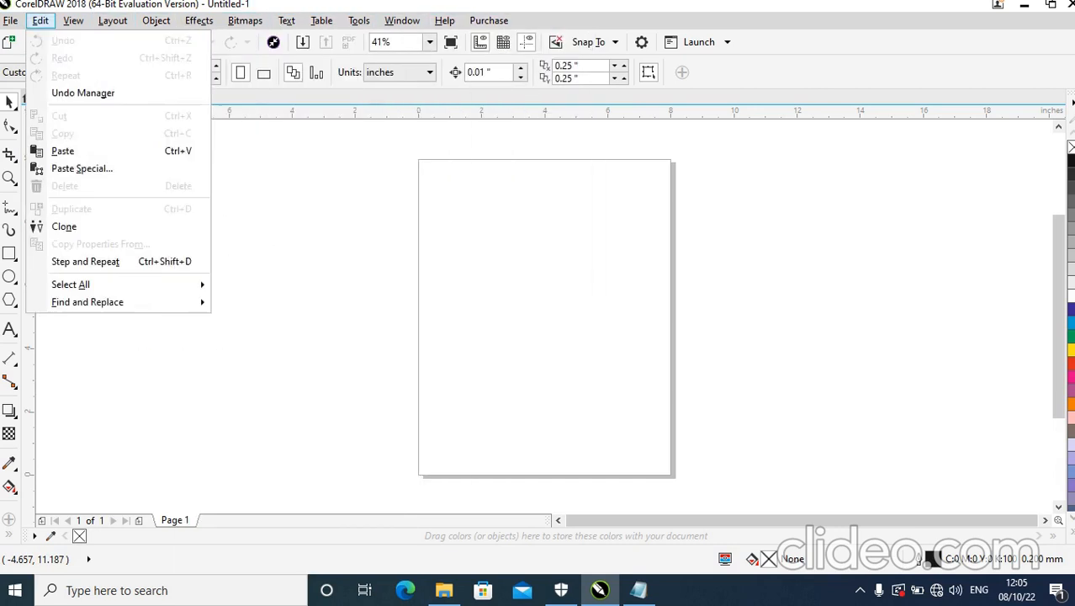
pyautogui.click(10, 20)
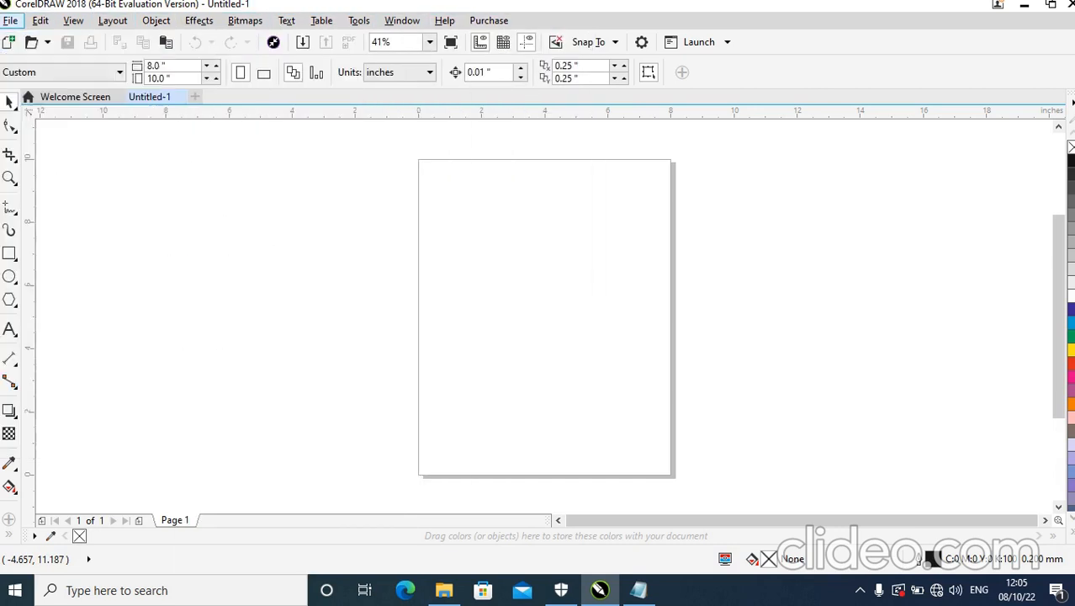
pyautogui.click(402, 20)
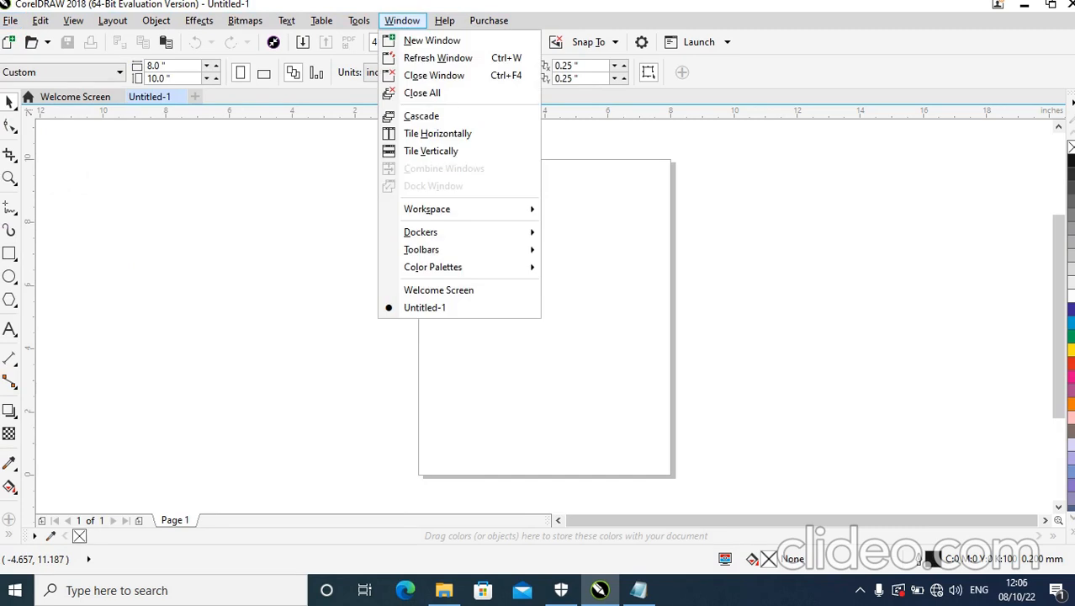
pyautogui.click(52, 176)
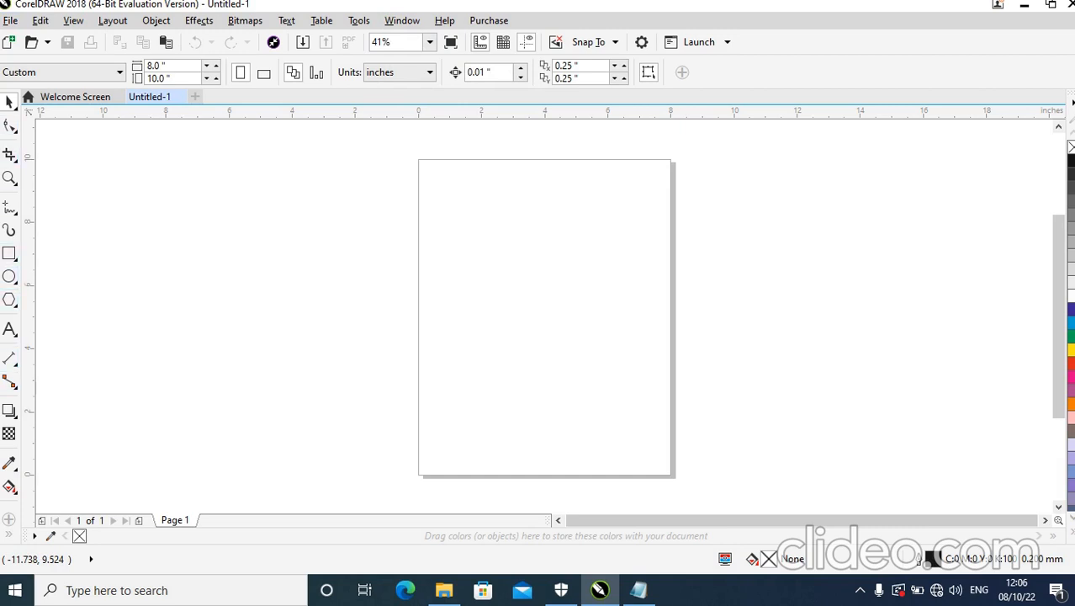
pyautogui.click(9, 207)
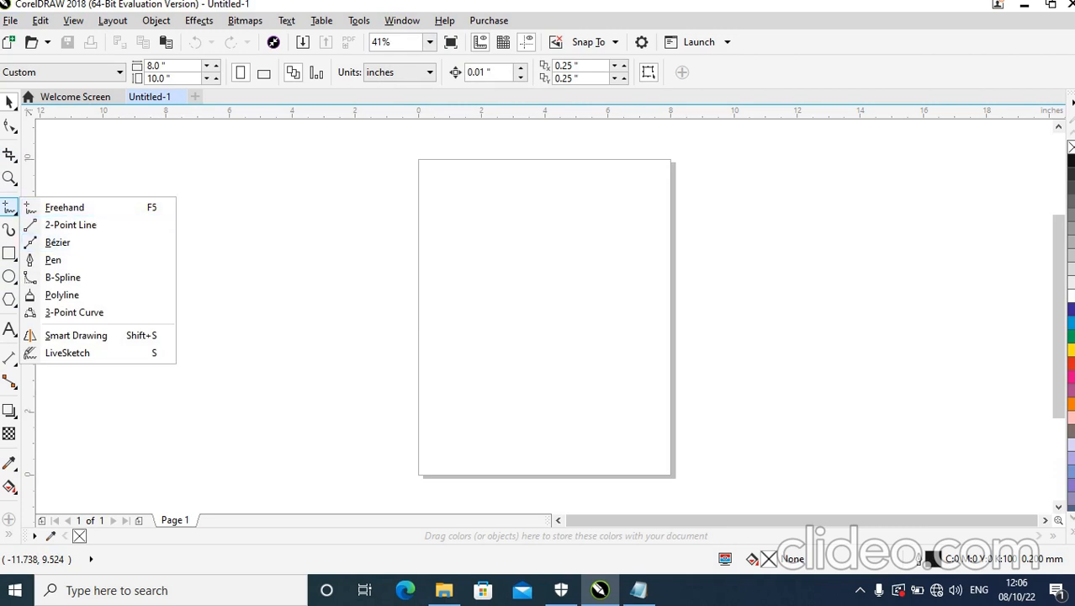
# Restore the program window to a smaller size, move it across the desktop and maximize it again.
pyautogui.click(1051, 5)
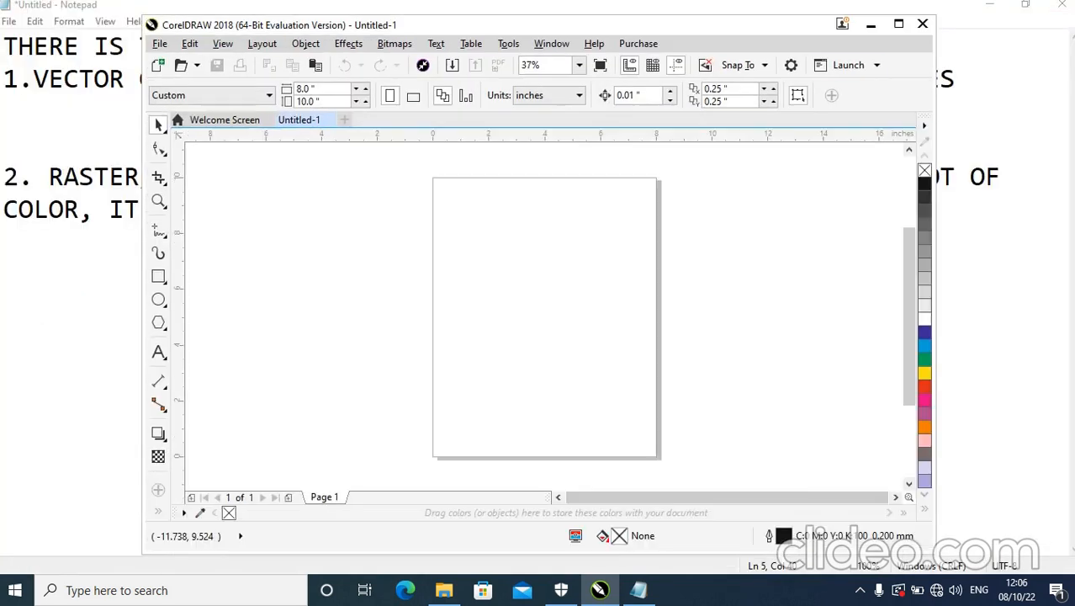
pyautogui.moveTo(757, 25); pyautogui.dragTo(628, 30)
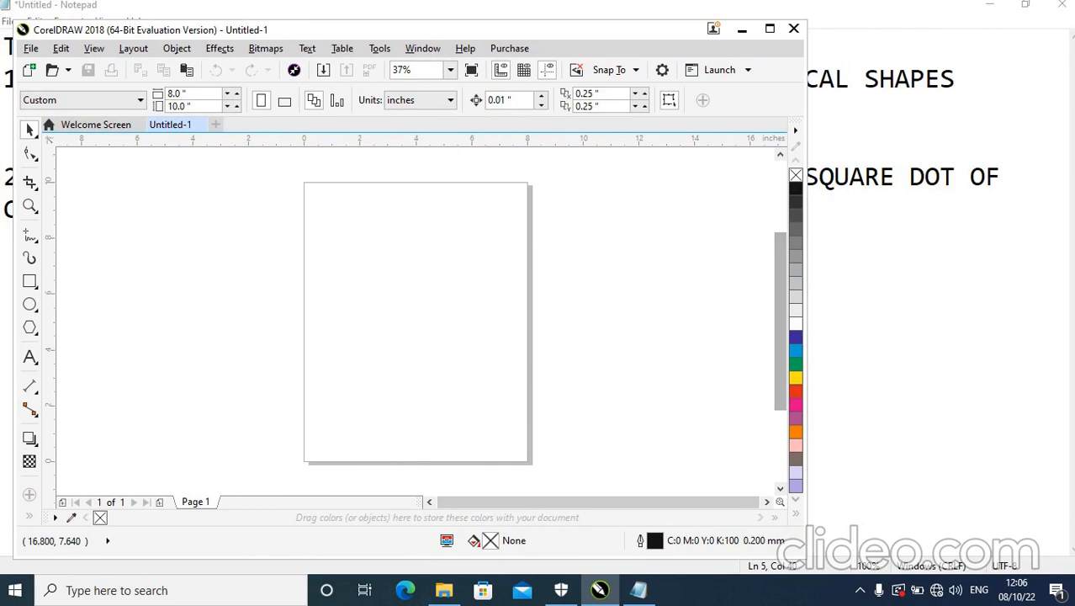
pyautogui.click(769, 29)
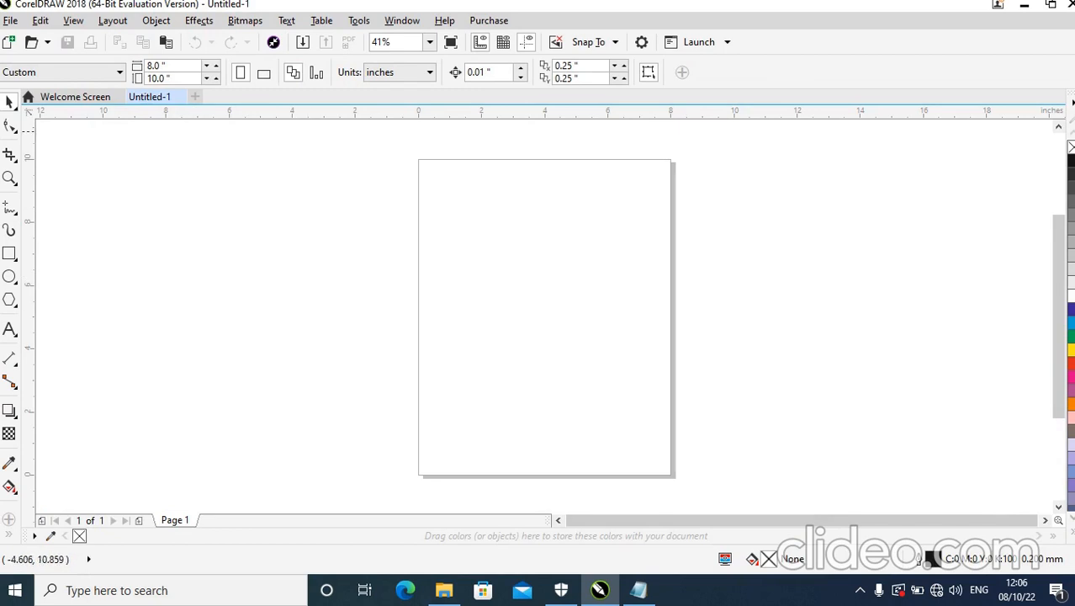
# Draw a circle about 6.1 inches across beside the page and enlarge it to about 7.5 by 7.7 inches.
pyautogui.click(9, 276)
pyautogui.moveTo(198, 193); pyautogui.dragTo(392, 388)
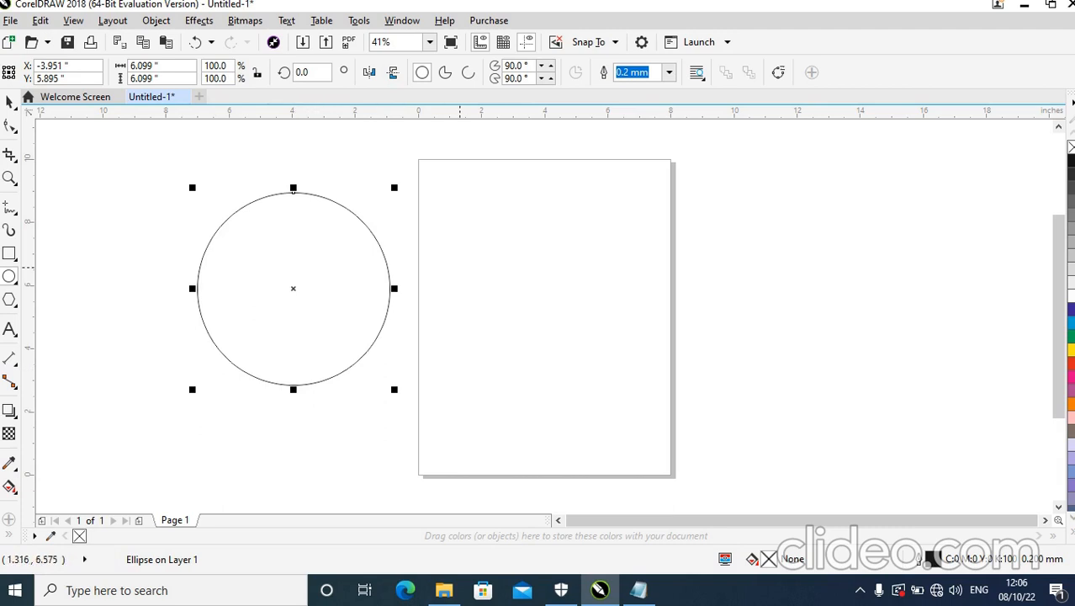
pyautogui.moveTo(392, 388); pyautogui.dragTo(306, 301)
pyautogui.moveTo(302, 236); pyautogui.dragTo(258, 235)
pyautogui.moveTo(259, 301); pyautogui.dragTo(337, 439)
pyautogui.moveTo(338, 314); pyautogui.dragTo(440, 328)
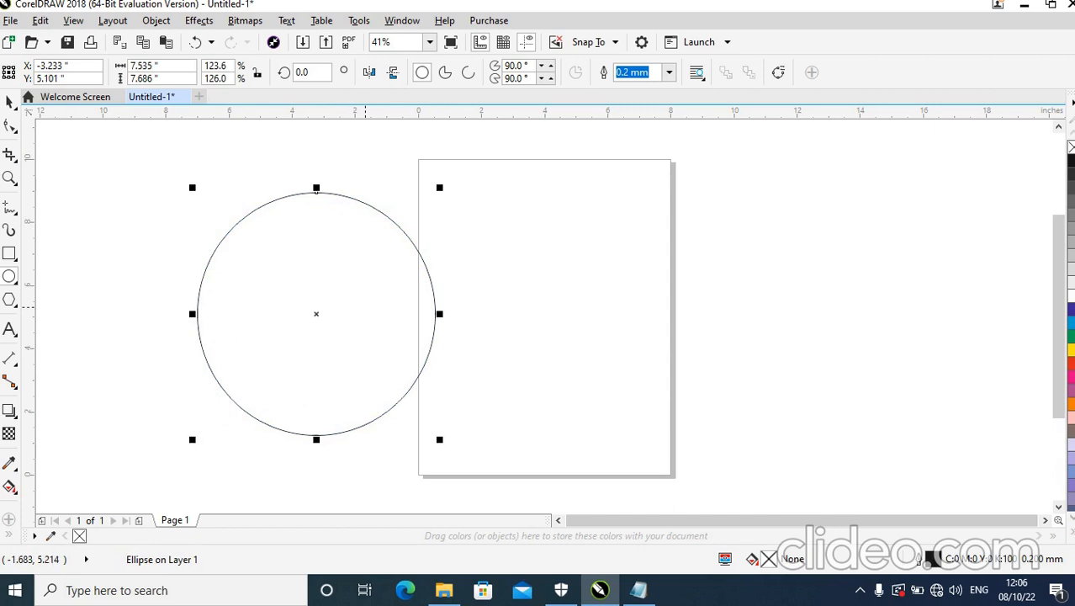
# Clear the circle's width value and delete the circle.
pyautogui.doubleClick(144, 66)
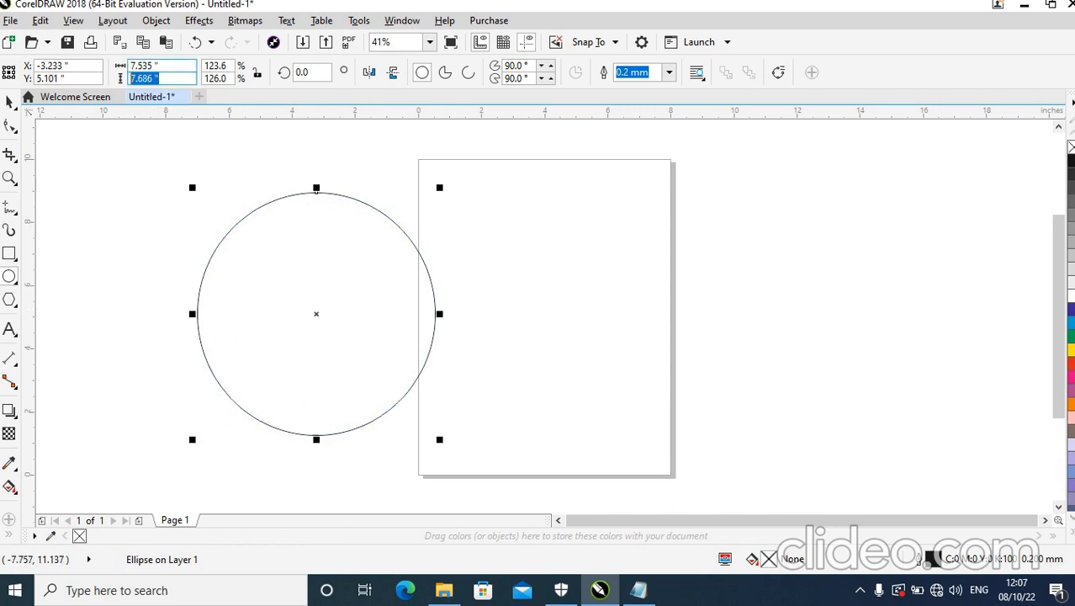
pyautogui.press('Tab')
pyautogui.click(157, 66)
pyautogui.doubleClick(157, 65)
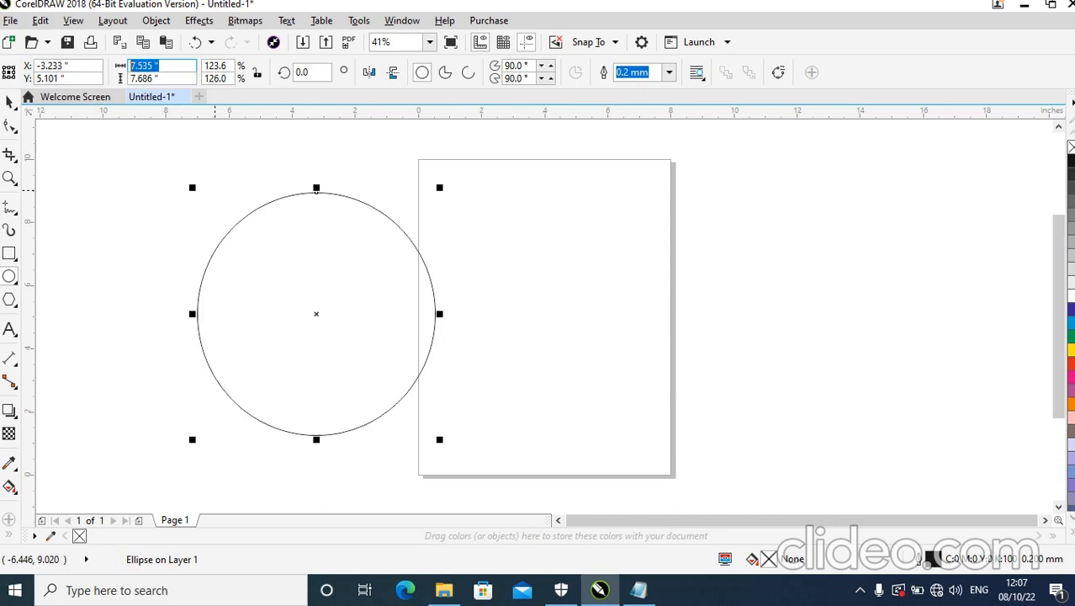
pyautogui.press('BackSpace')
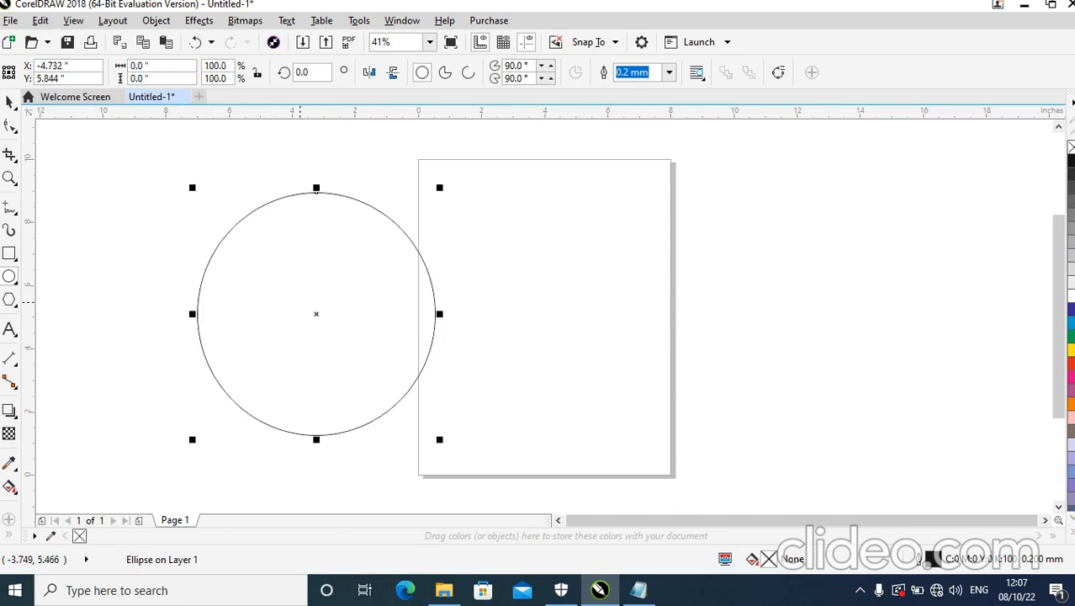
pyautogui.press('Delete')
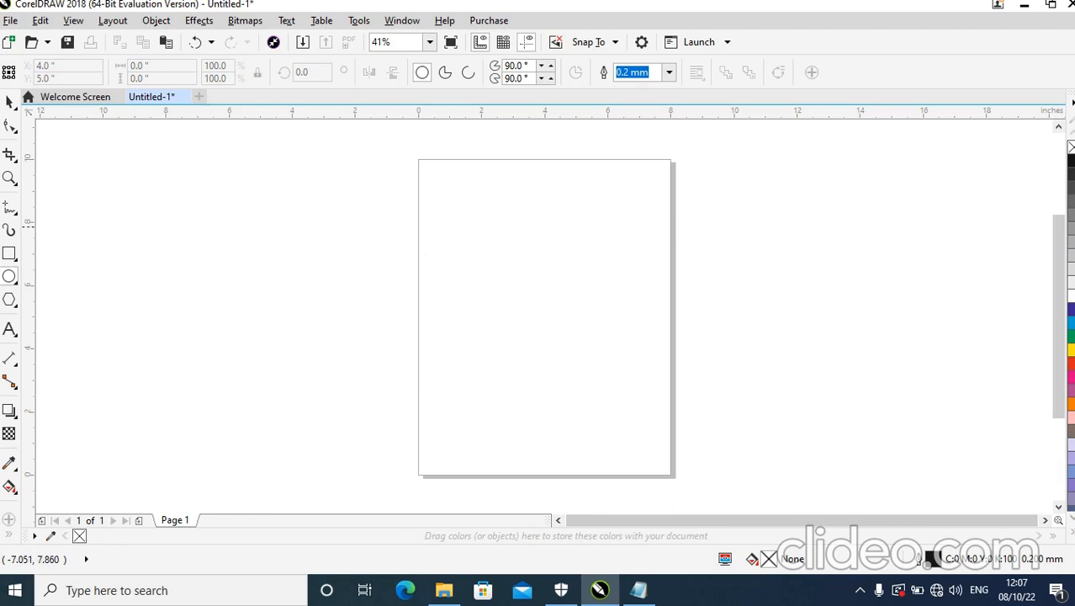
# Draw a circle about 8.57 inches across beside the page and move it so that it overlaps the page.
pyautogui.moveTo(149, 193)
pyautogui.mouseDown()
pyautogui.moveTo(278, 329)
pyautogui.moveTo(355, 465)
pyautogui.mouseUp()
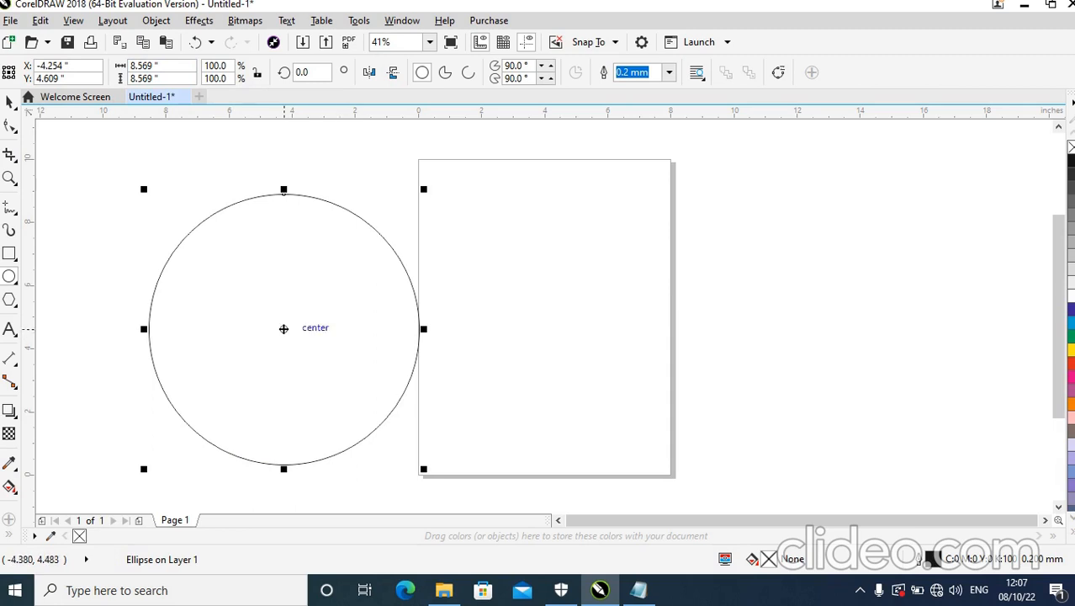
pyautogui.moveTo(283, 328); pyautogui.dragTo(458, 303)
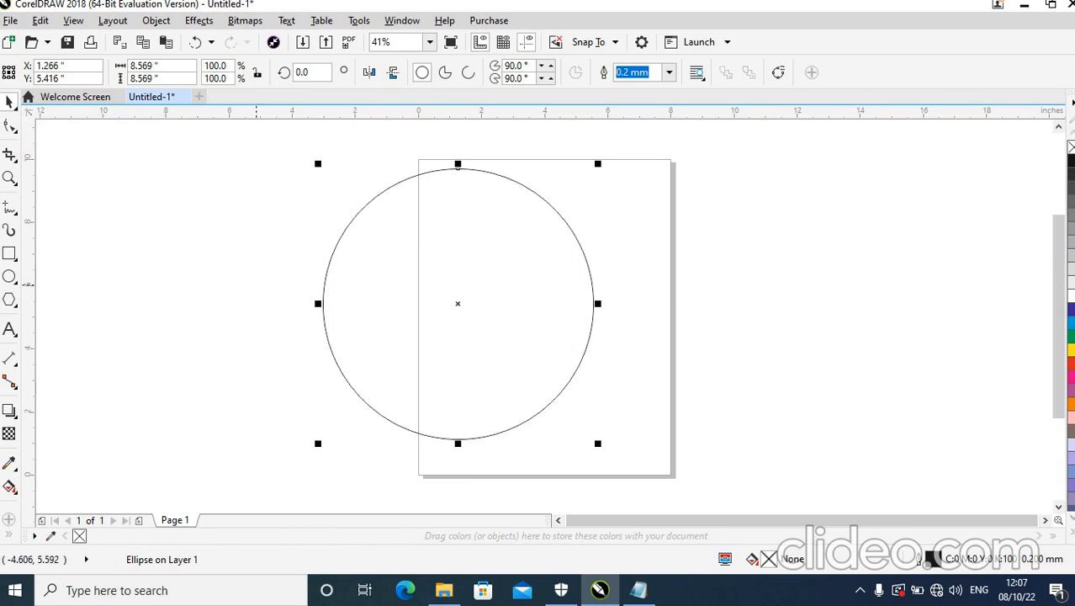
pyautogui.click(241, 281)
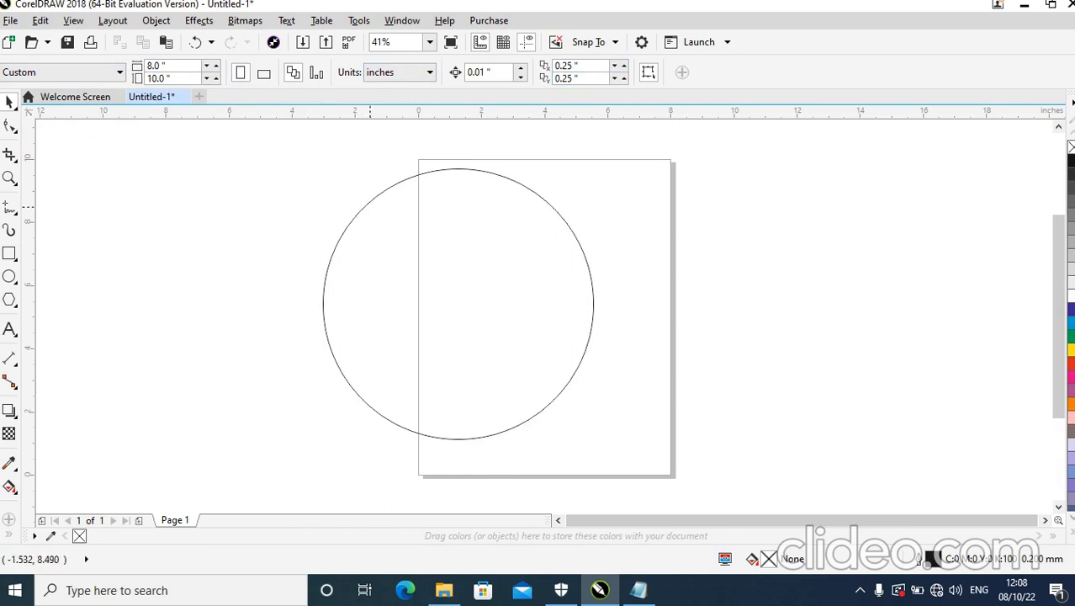
# Try the circle as a pie and as an arc, and restore it to a full ellipse.
pyautogui.click(368, 202)
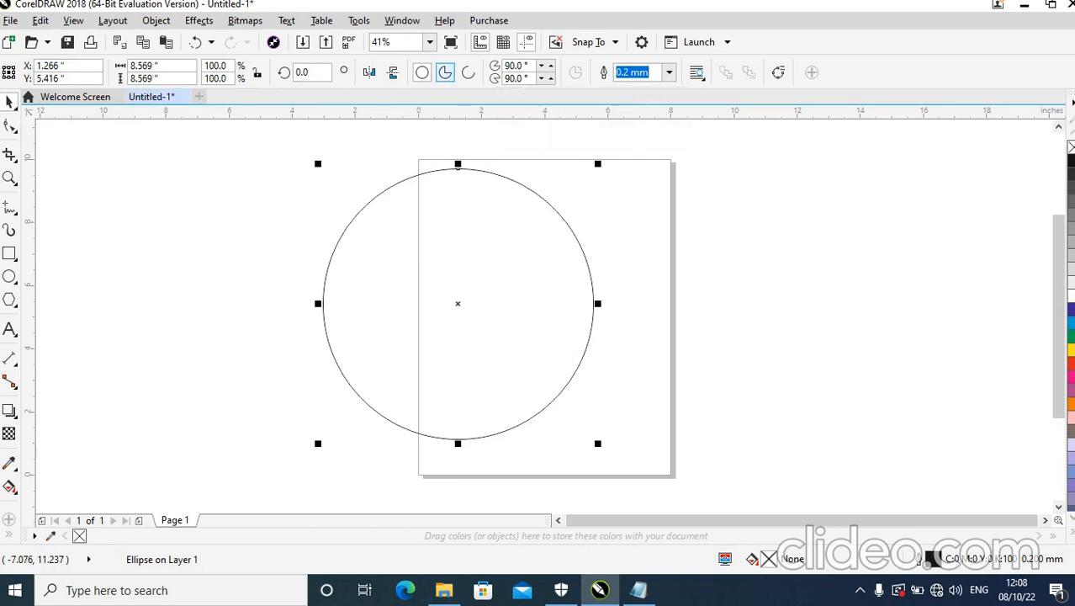
pyautogui.click(445, 73)
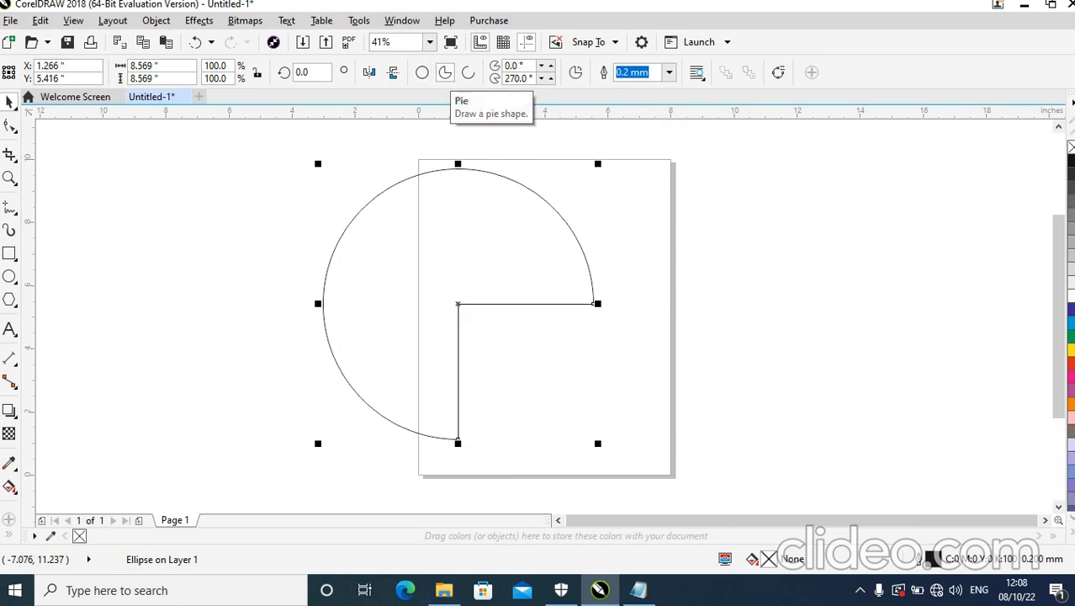
pyautogui.click(468, 73)
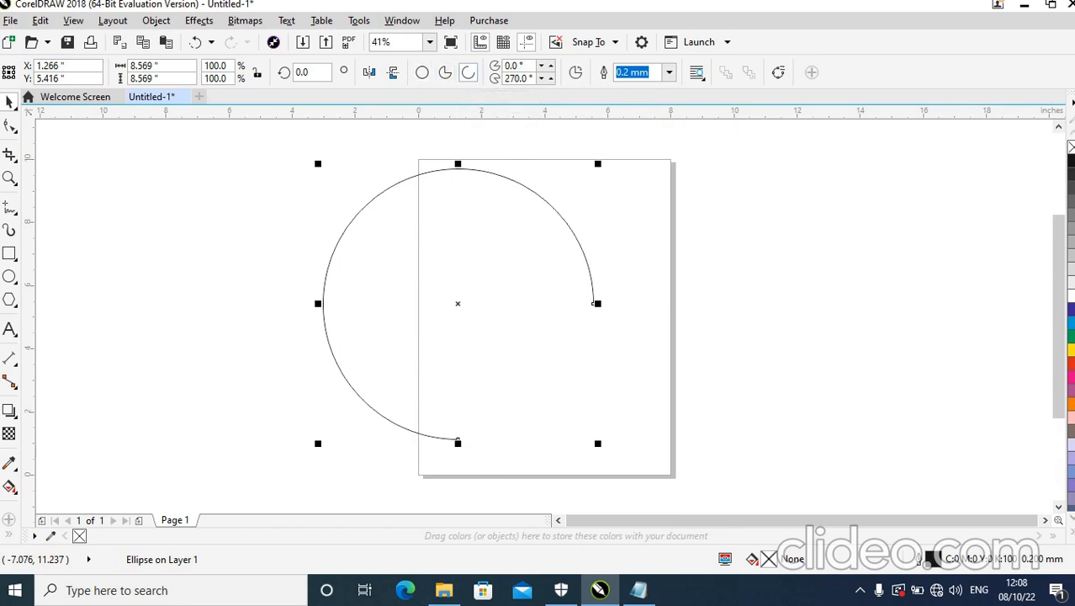
pyautogui.click(422, 72)
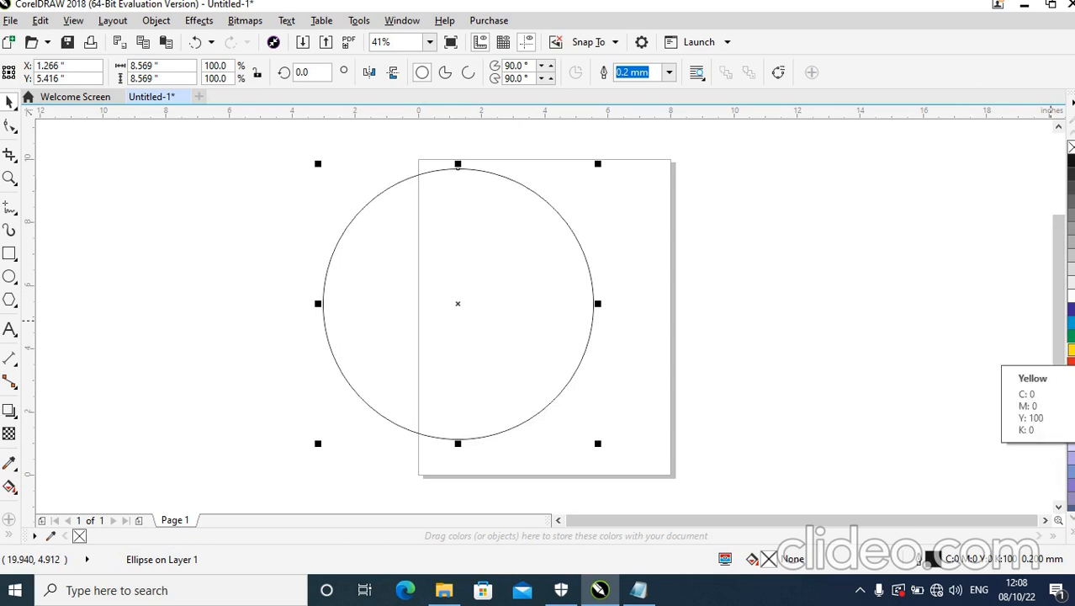
# Fill the circle with yellow.
pyautogui.click(1070, 350)
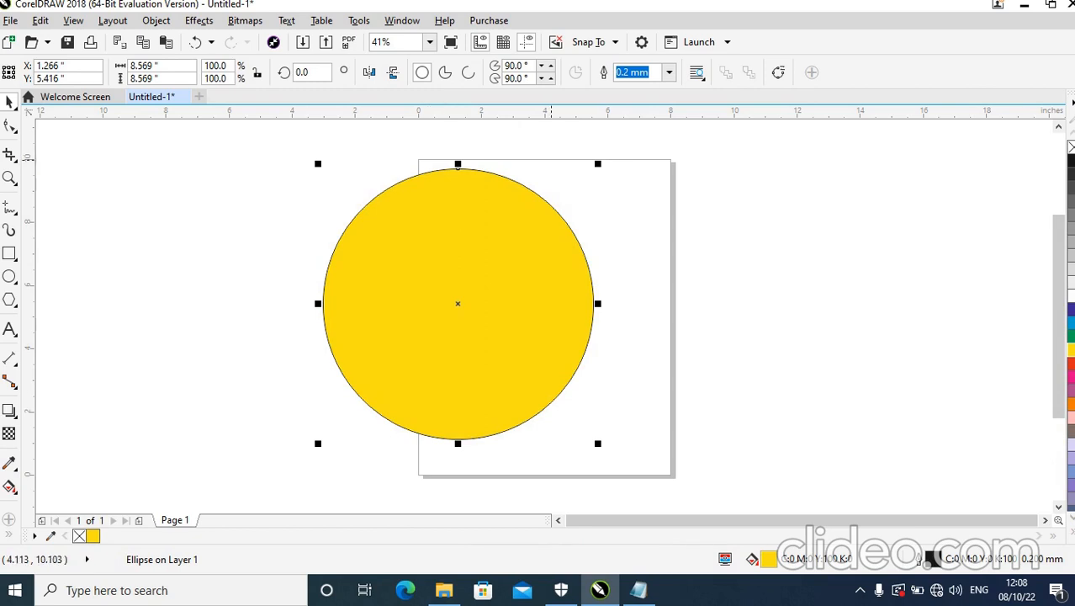
pyautogui.scroll(2, 580, 246)
pyautogui.scroll(8, 583, 275)
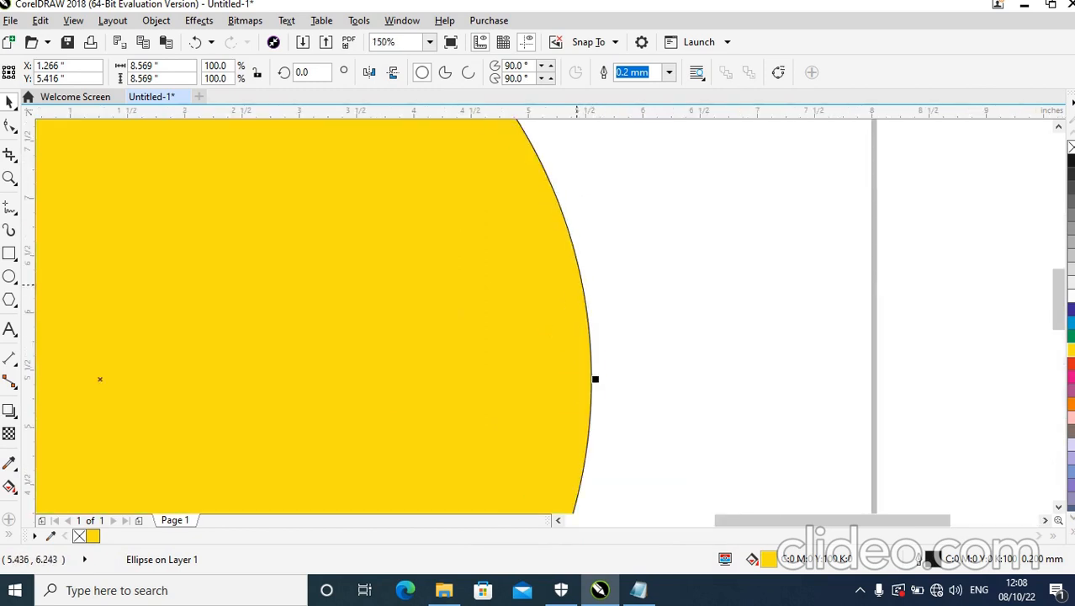
pyautogui.scroll(3, 584, 275)
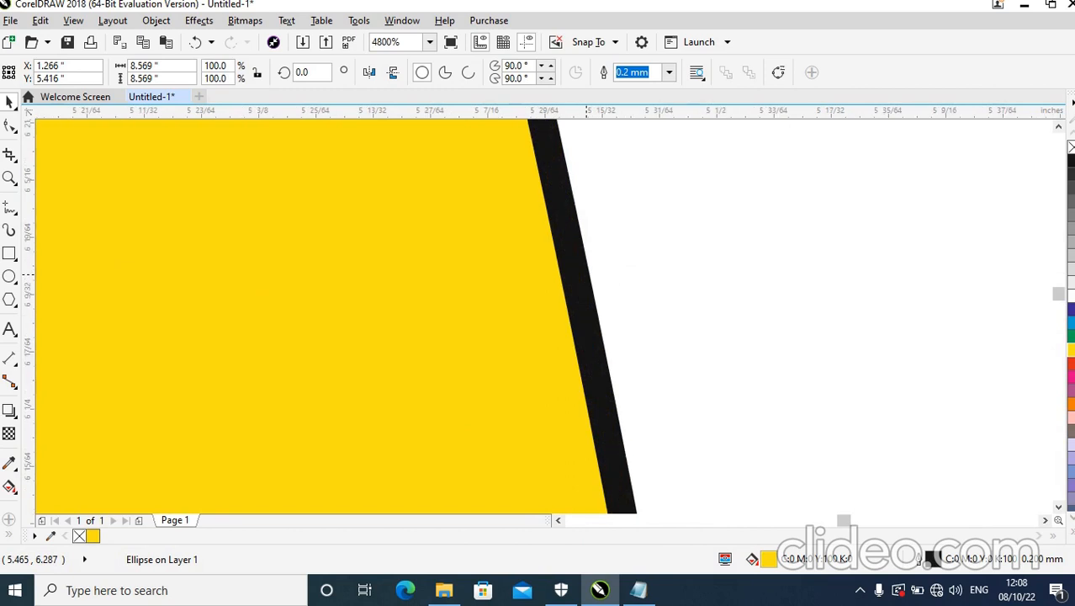
pyautogui.scroll(-2, 570, 278)
pyautogui.scroll(2, 569, 277)
pyautogui.scroll(-3, 555, 275)
pyautogui.scroll(-5, 551, 278)
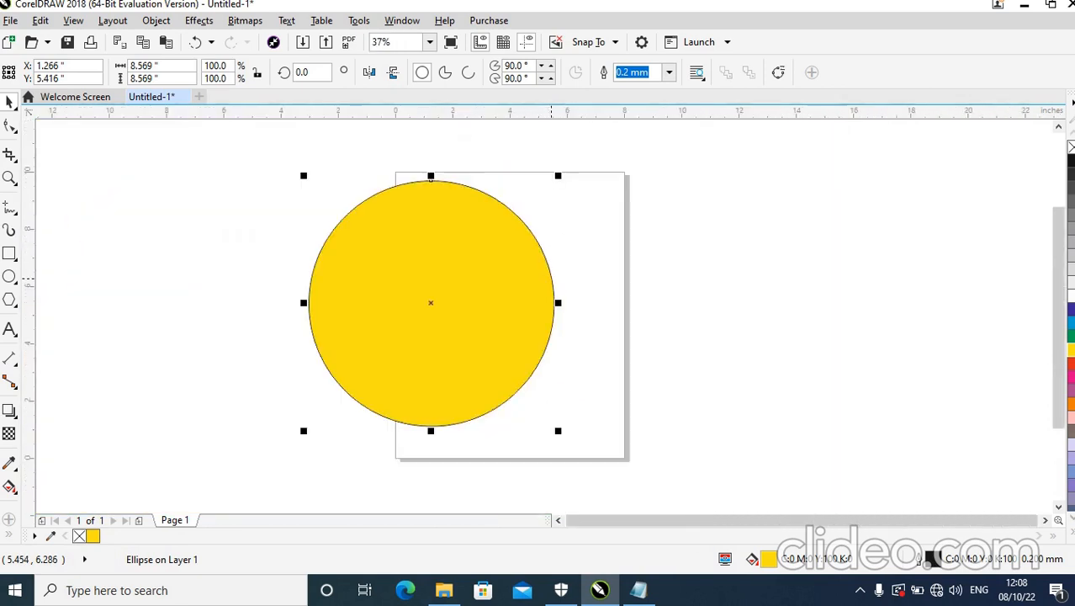
# Set the circle's outline colour to red.
pyautogui.scroll(5, 551, 278)
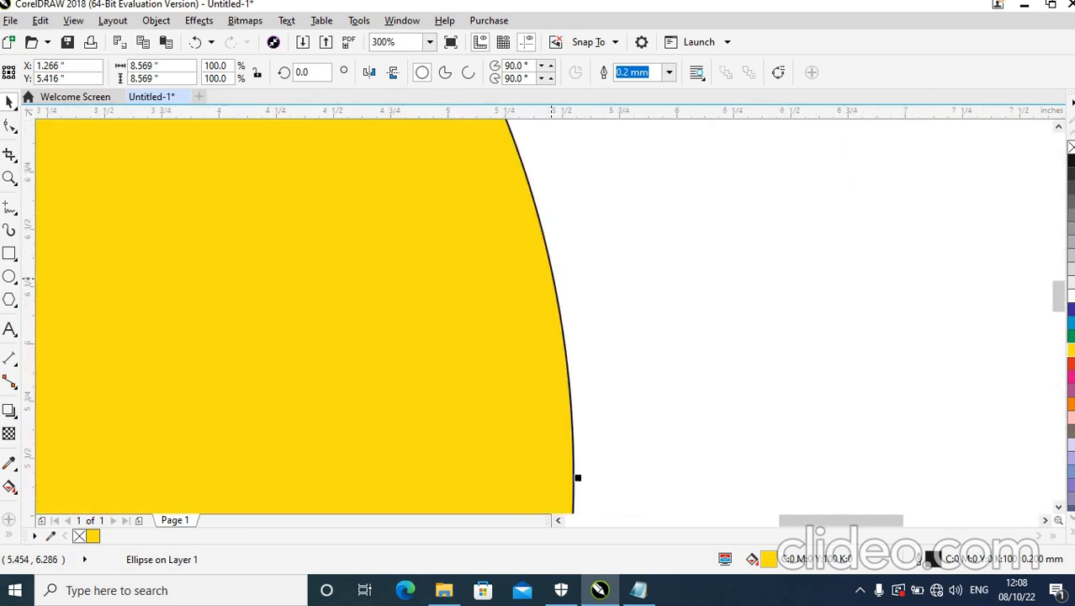
pyautogui.scroll(2, 551, 277)
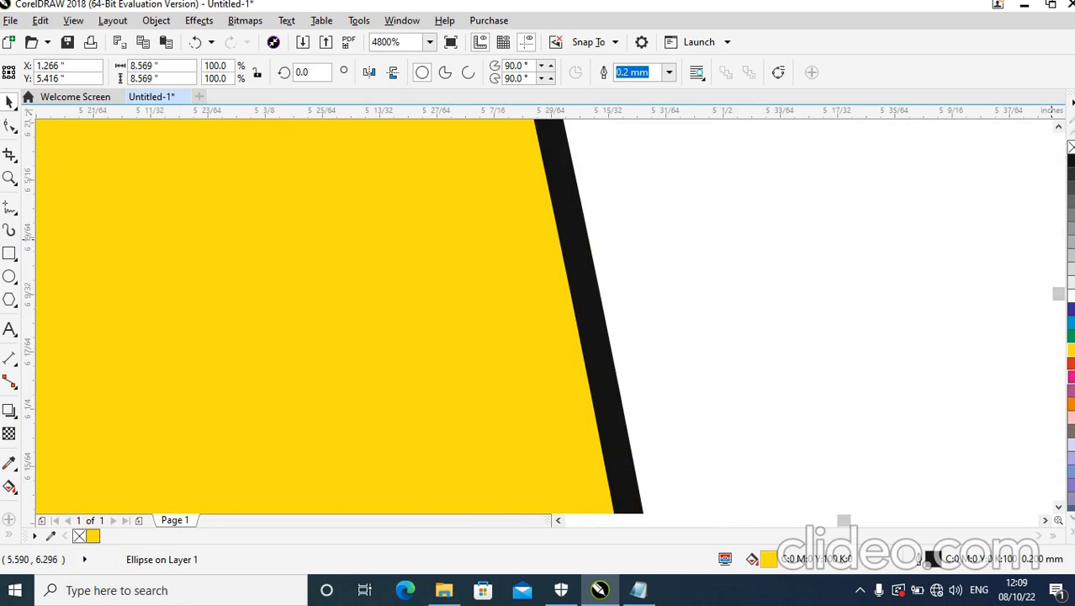
pyautogui.rightClick(1071, 363)
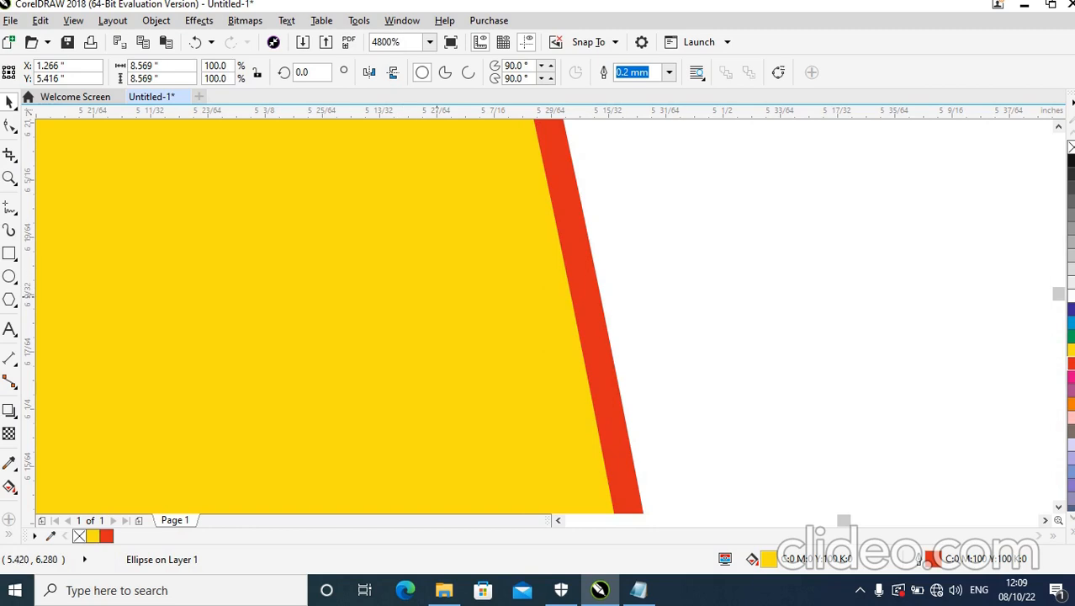
pyautogui.scroll(-10, 578, 260)
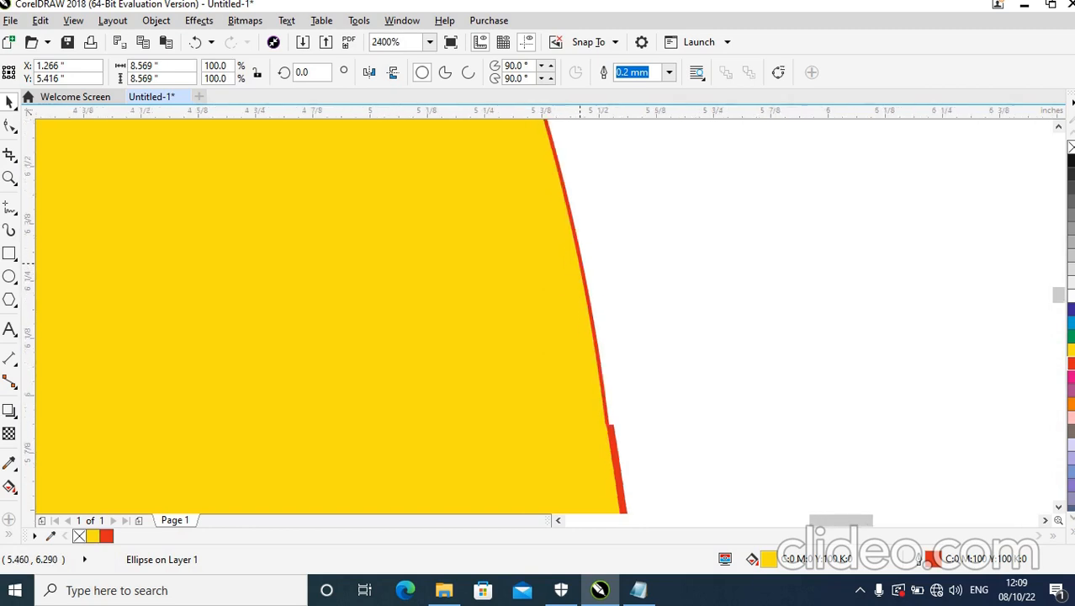
pyautogui.scroll(4, 631, 289)
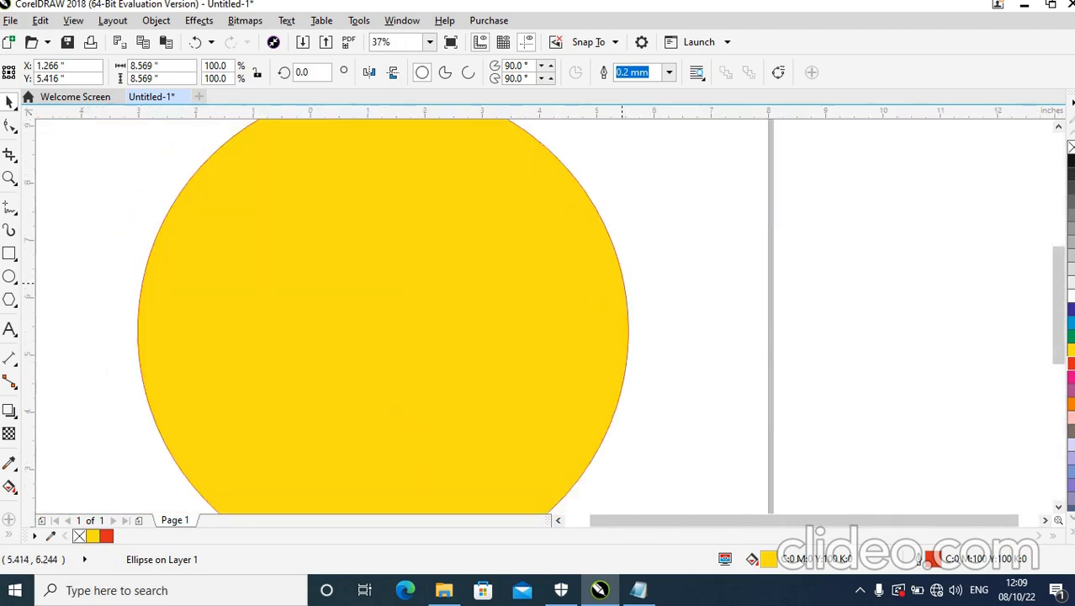
pyautogui.scroll(-2, 465, 323)
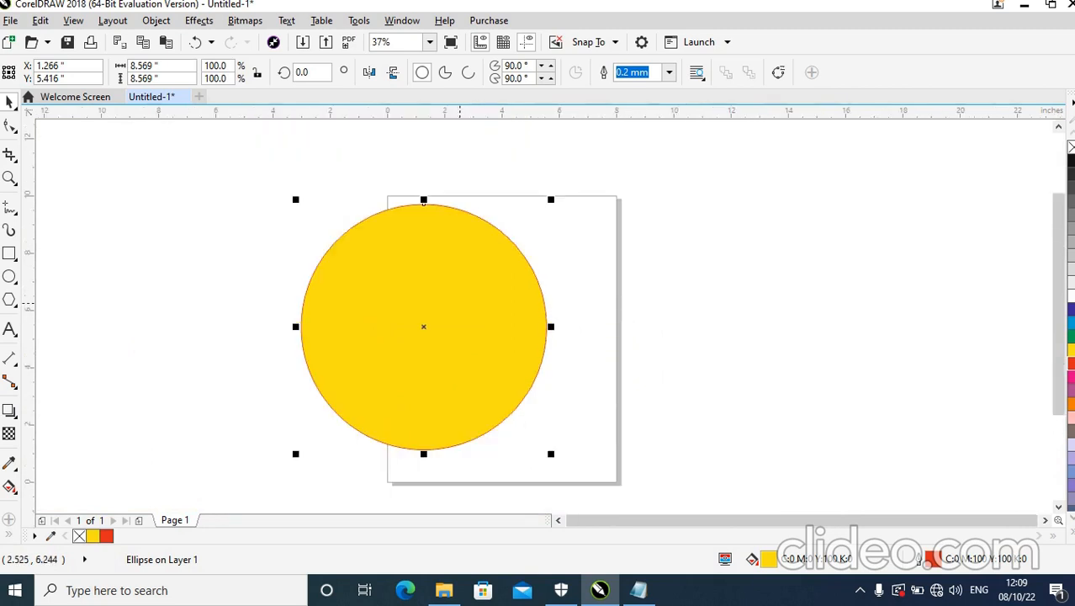
# Move the circle off the page and duplicate it with 0.25-inch offsets, placing the copy beside the original over the page.
pyautogui.moveTo(424, 327); pyautogui.dragTo(223, 286)
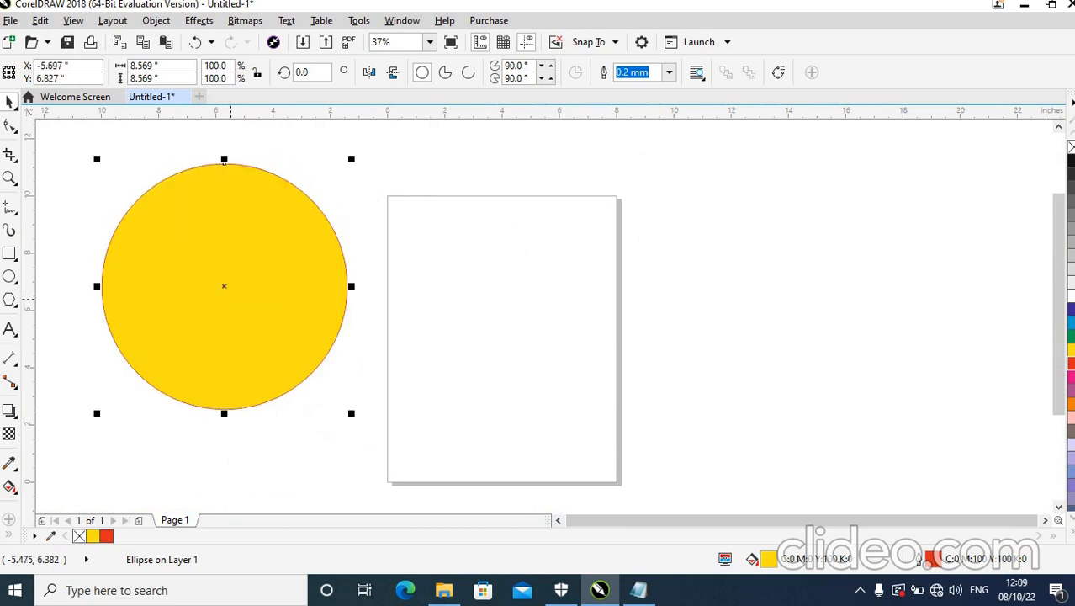
pyautogui.hotkey('ctrl', 'd')
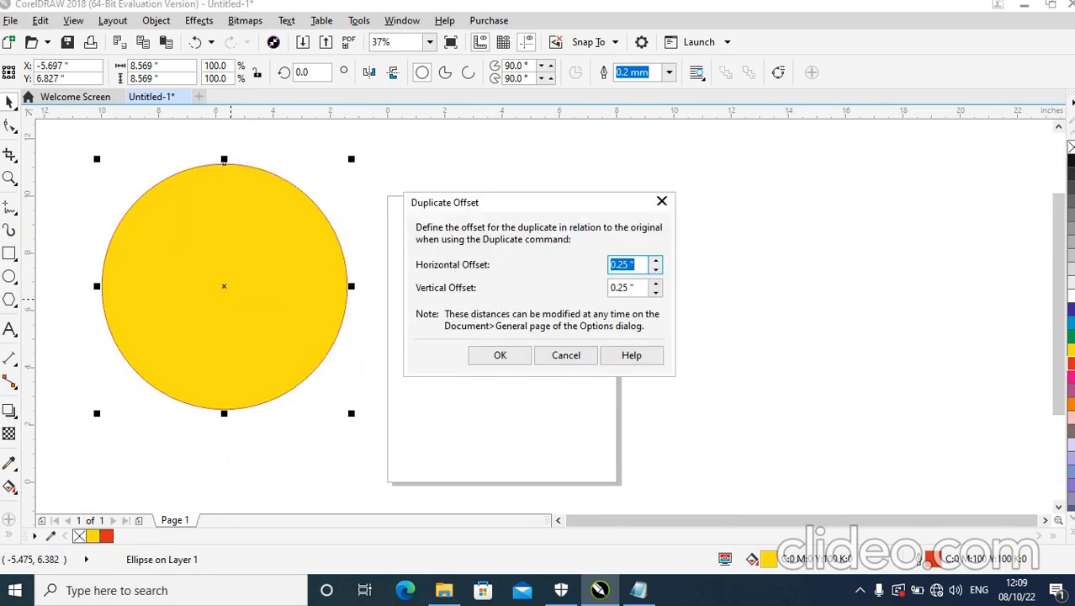
pyautogui.click(500, 355)
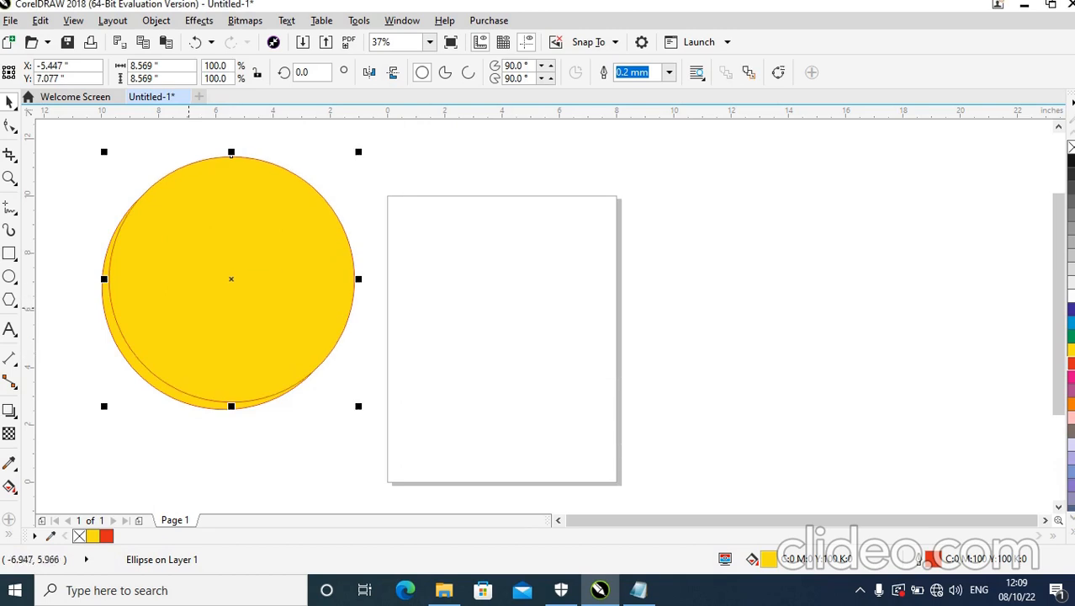
pyautogui.moveTo(231, 279); pyautogui.dragTo(472, 289)
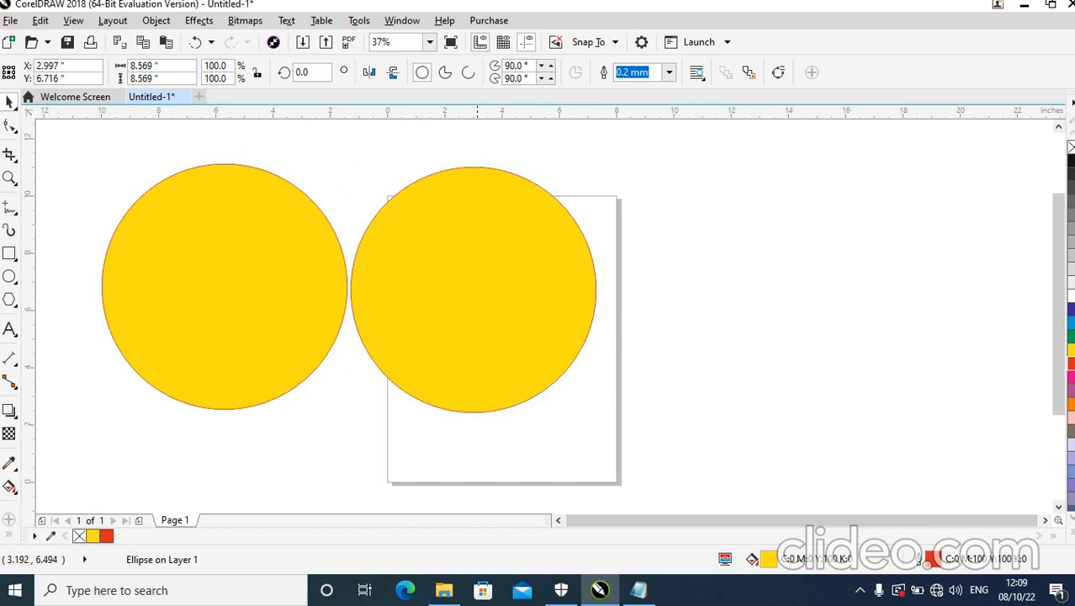
# Duplicate the copied circle two more times to continue the row with the same spacing.
pyautogui.click(472, 303)
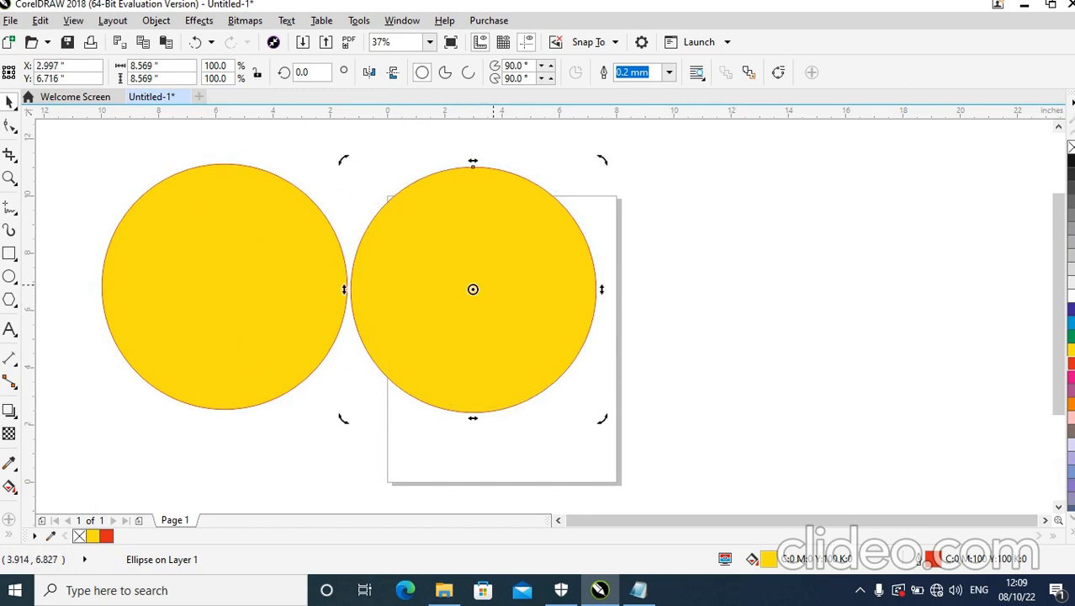
pyautogui.hotkey('ctrl', 'd')
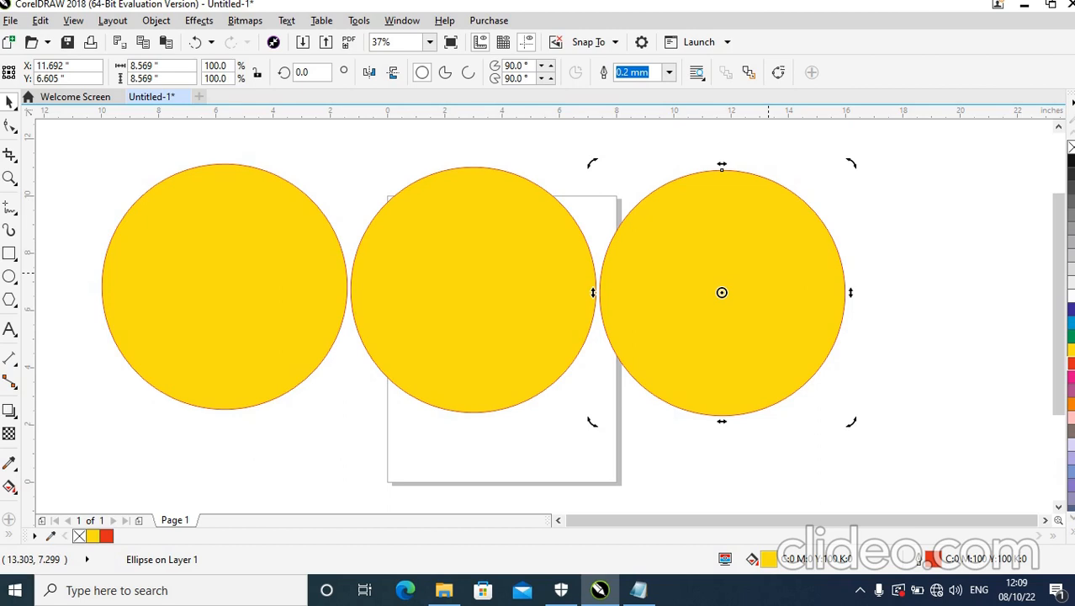
pyautogui.hotkey('ctrl', 'd')
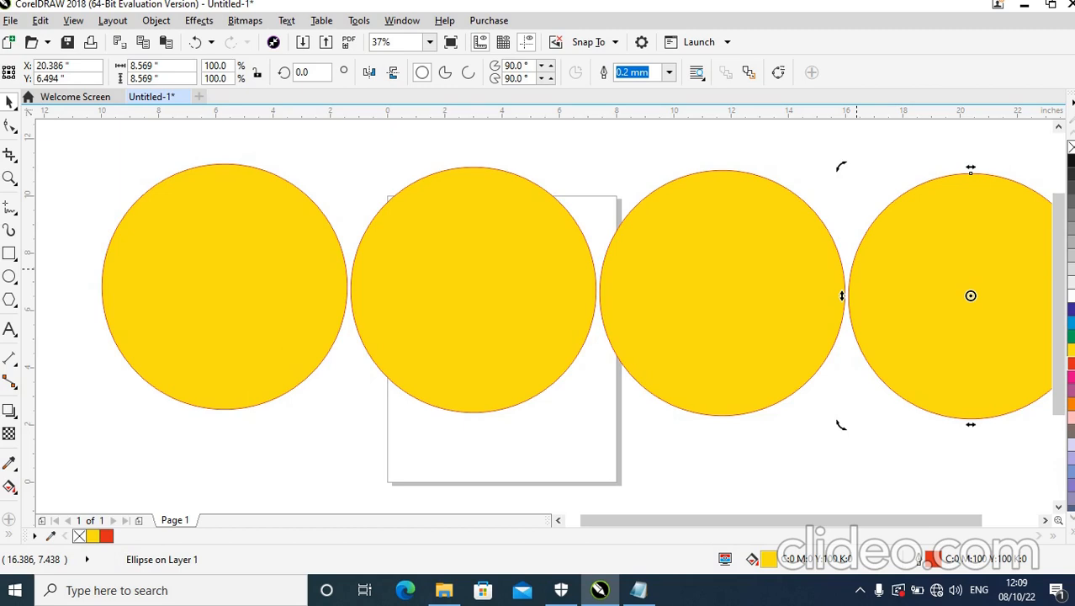
# Undo the last two duplications and delete the remaining copy over the page.
pyautogui.hotkey('ctrl', 'z')
pyautogui.hotkey('ctrl', 'z')
pyautogui.press('Delete')
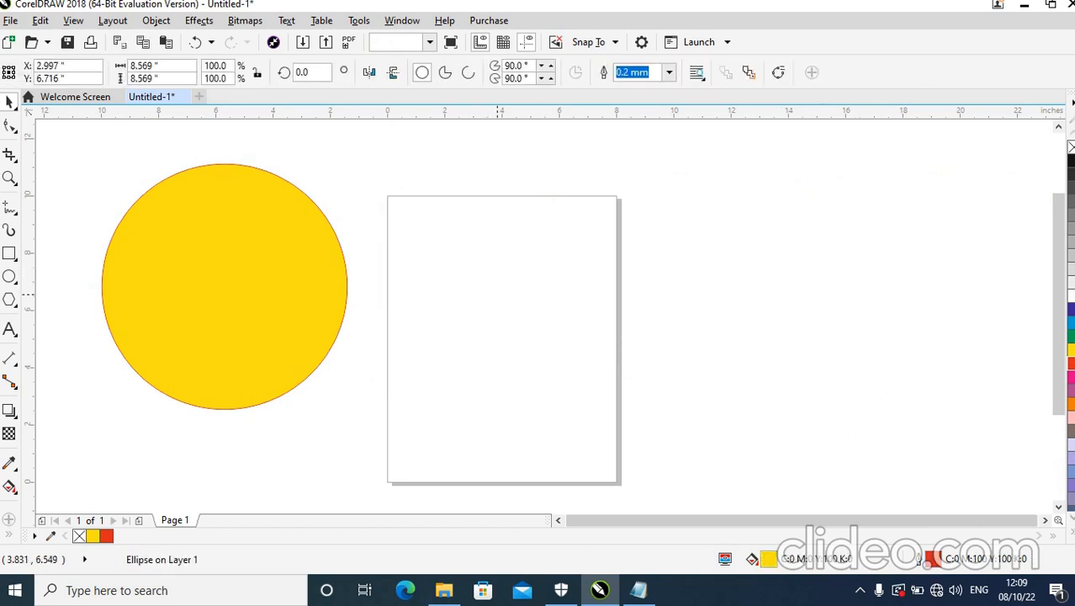
# Move the yellow circle back onto the page and enlarge it to about 8.65 inches across.
pyautogui.click(260, 291)
pyautogui.moveTo(224, 161); pyautogui.dragTo(460, 201)
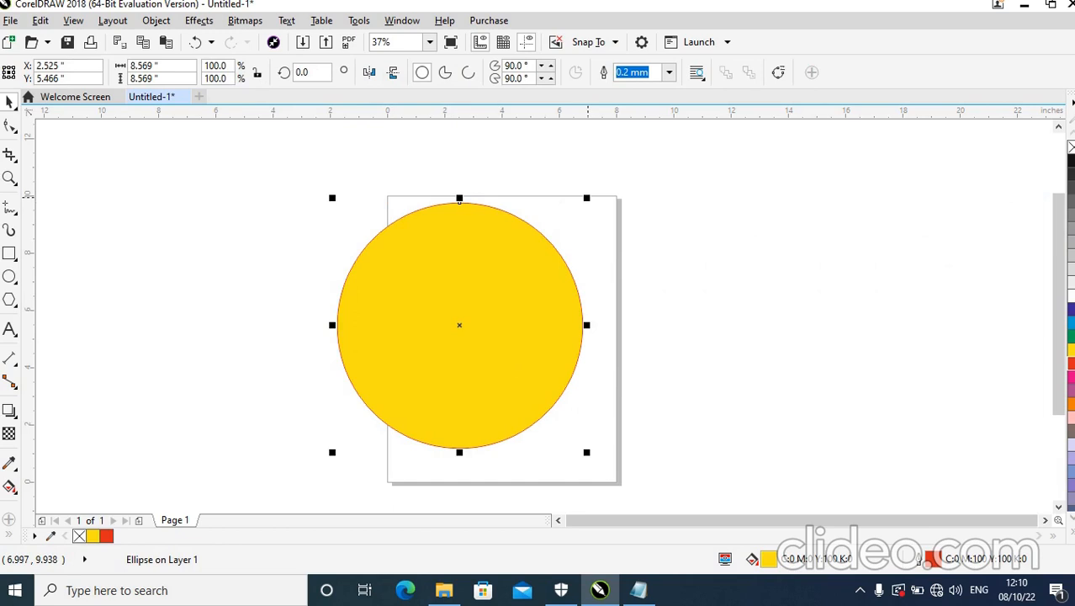
pyautogui.moveTo(587, 197)
pyautogui.mouseDown()
pyautogui.moveTo(520, 264)
pyautogui.moveTo(589, 195)
pyautogui.mouseUp()
pyautogui.moveTo(589, 324)
pyautogui.mouseDown()
pyautogui.moveTo(511, 324)
pyautogui.moveTo(601, 325)
pyautogui.mouseUp()
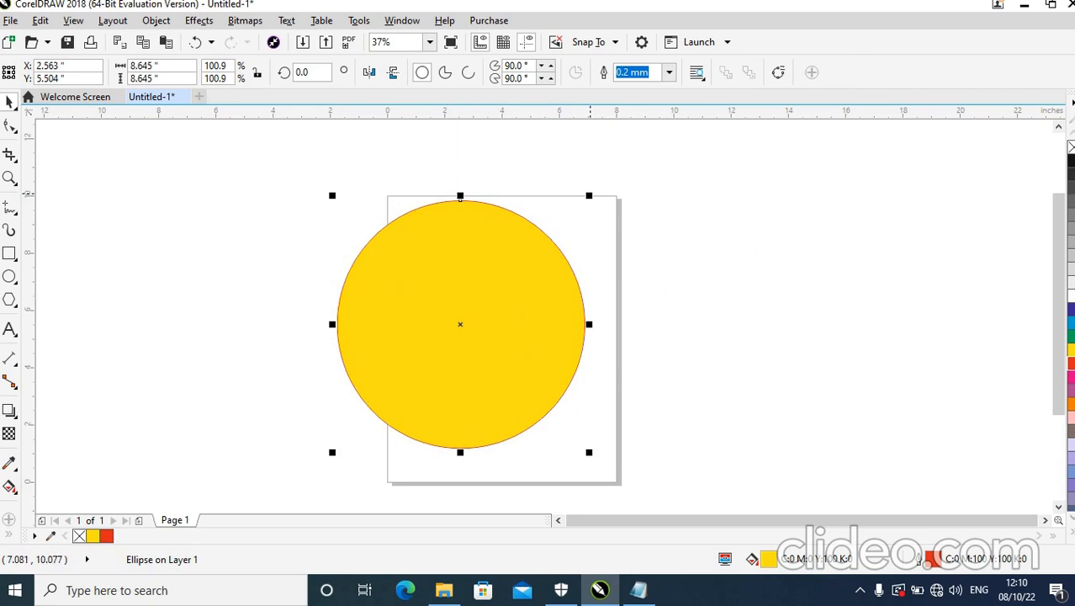
# Make a concentric copy of the circle about 7.92 inches across and repeat it inward down to a ring about 0.7 inch across.
pyautogui.moveTo(588, 195); pyautogui.dragTo(630, 206)
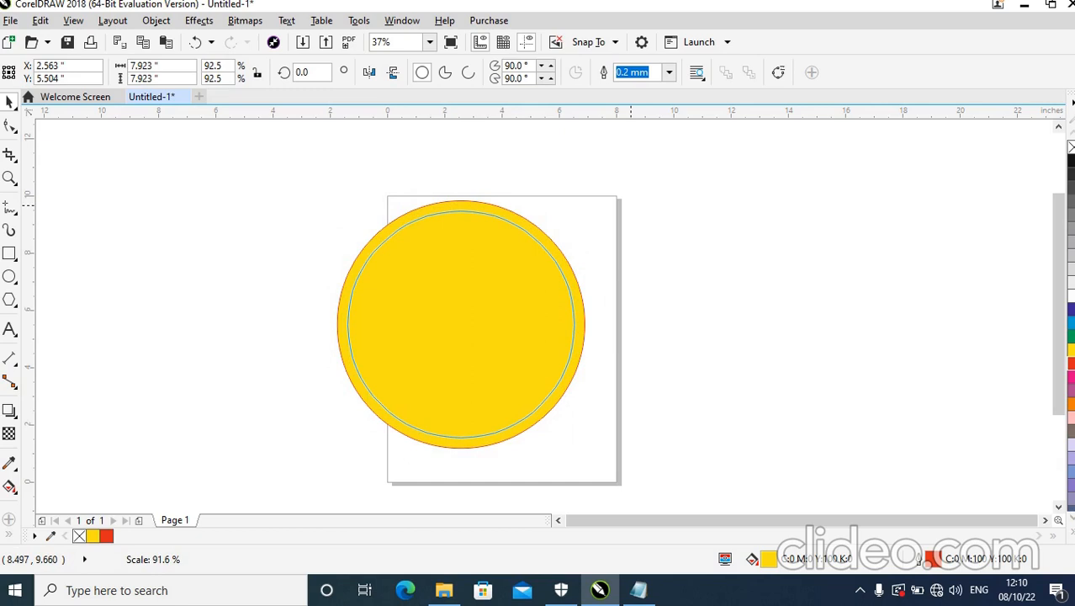
pyautogui.moveTo(631, 206)
pyautogui.mouseDown()
pyautogui.moveTo(660, 173)
pyautogui.moveTo(643, 206)
pyautogui.mouseUp()
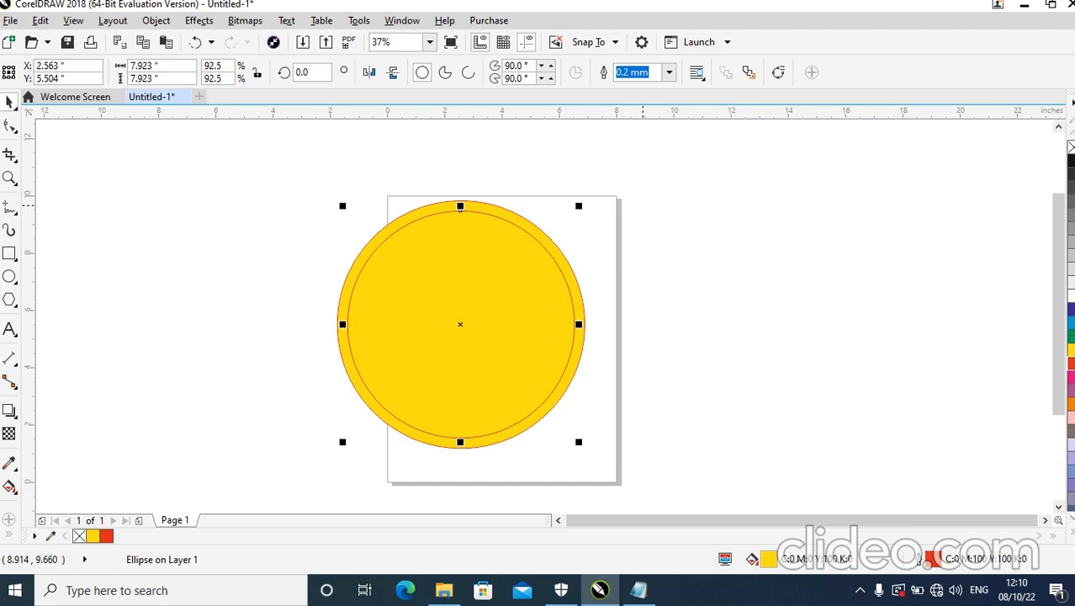
pyautogui.hotkey('ctrl', 'r')
pyautogui.hotkey('ctrl', 'r')
pyautogui.hotkey('ctrl', 'r')
pyautogui.hotkey('ctrl', 'r')
pyautogui.hotkey('ctrl', 'r')
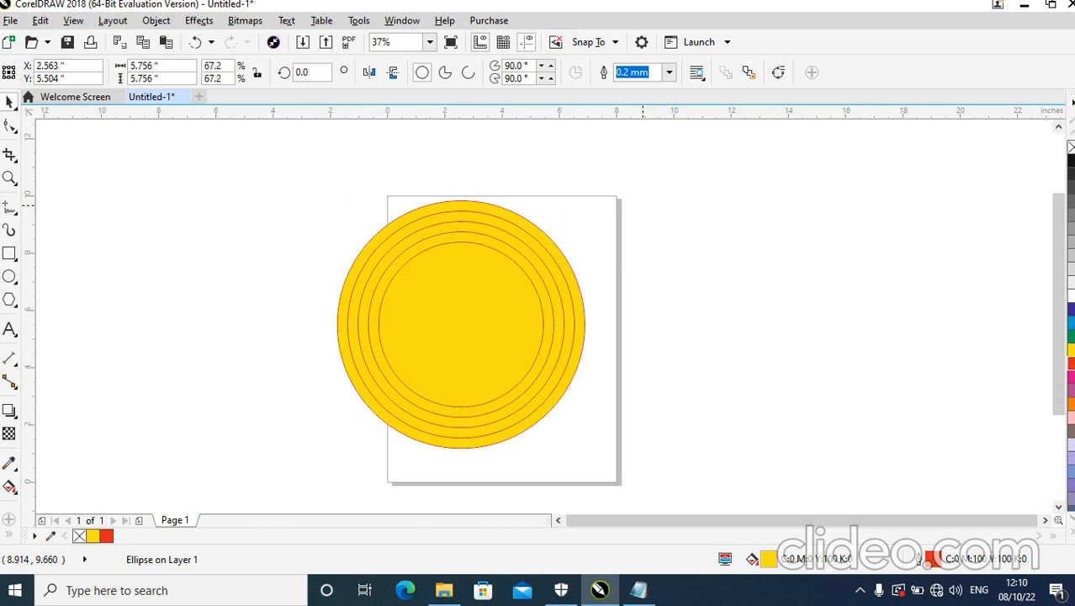
pyautogui.hotkey('ctrl', 'r')
pyautogui.hotkey('ctrl', 'r')
pyautogui.hotkey('ctrl', 'r')
pyautogui.hotkey('ctrl', 'r')
pyautogui.hotkey('ctrl', 'r')
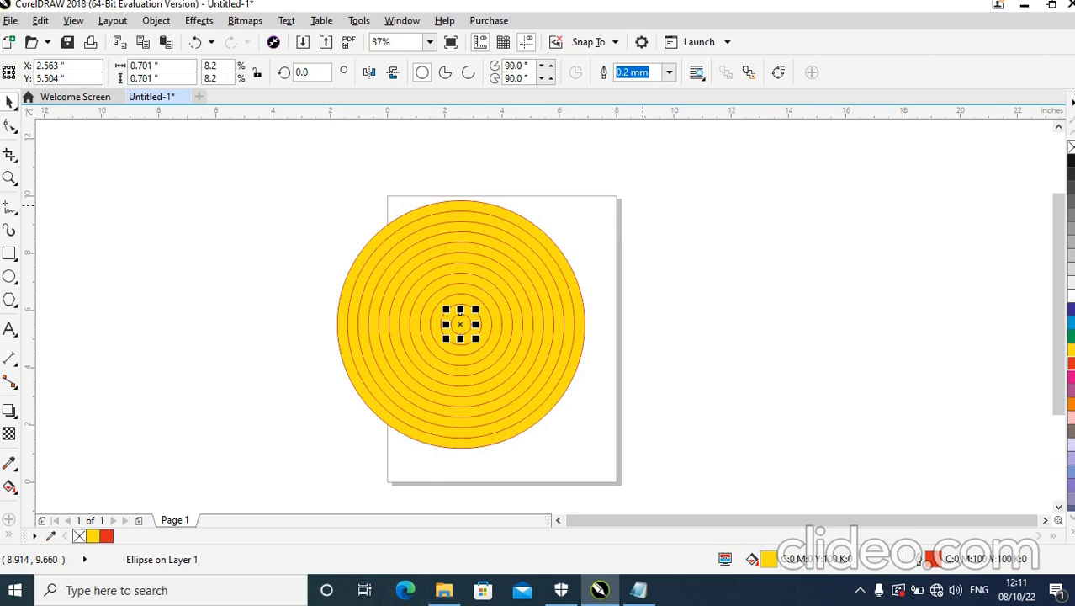
pyautogui.press('Escape')
# Draw a narrow upright ellipse about 1.14 by 6.42 inches beside the page and rotate it about 0.2° around a lowered rotation centre.
pyautogui.press('F7')
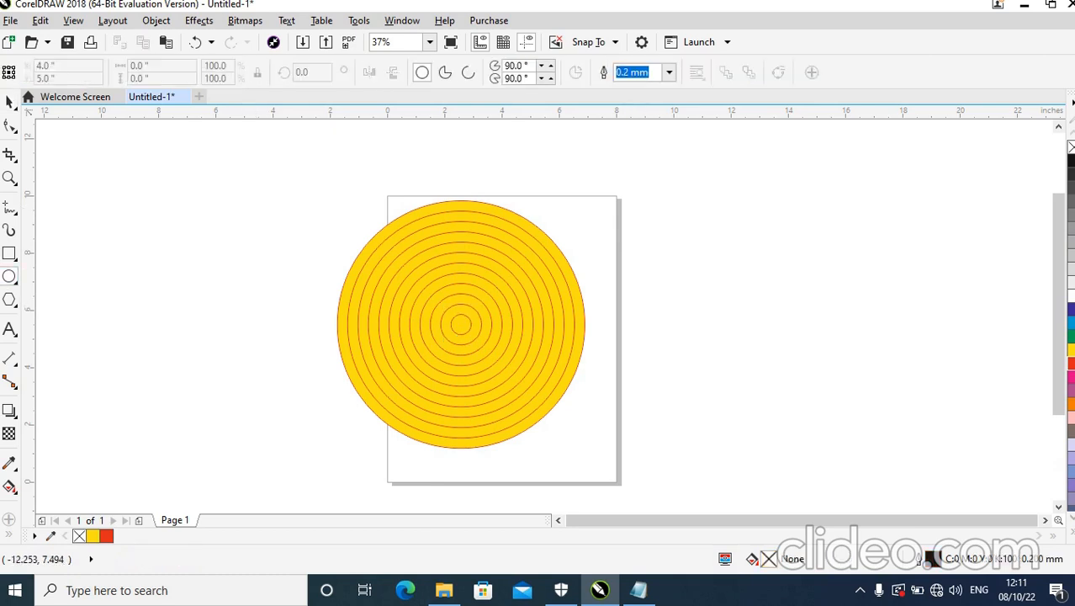
pyautogui.moveTo(682, 216); pyautogui.dragTo(714, 398)
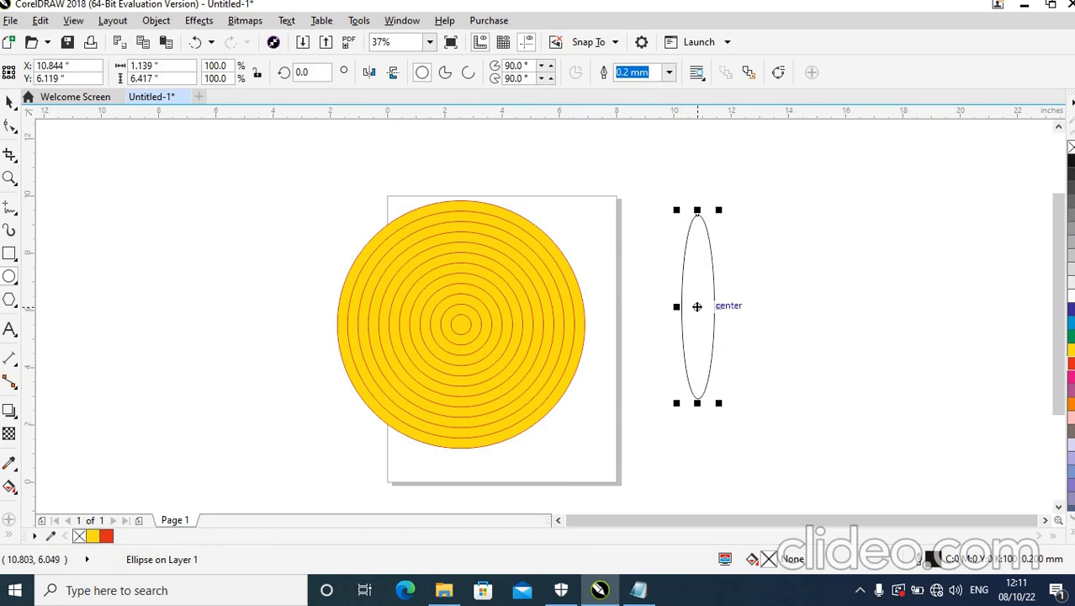
pyautogui.click(697, 306)
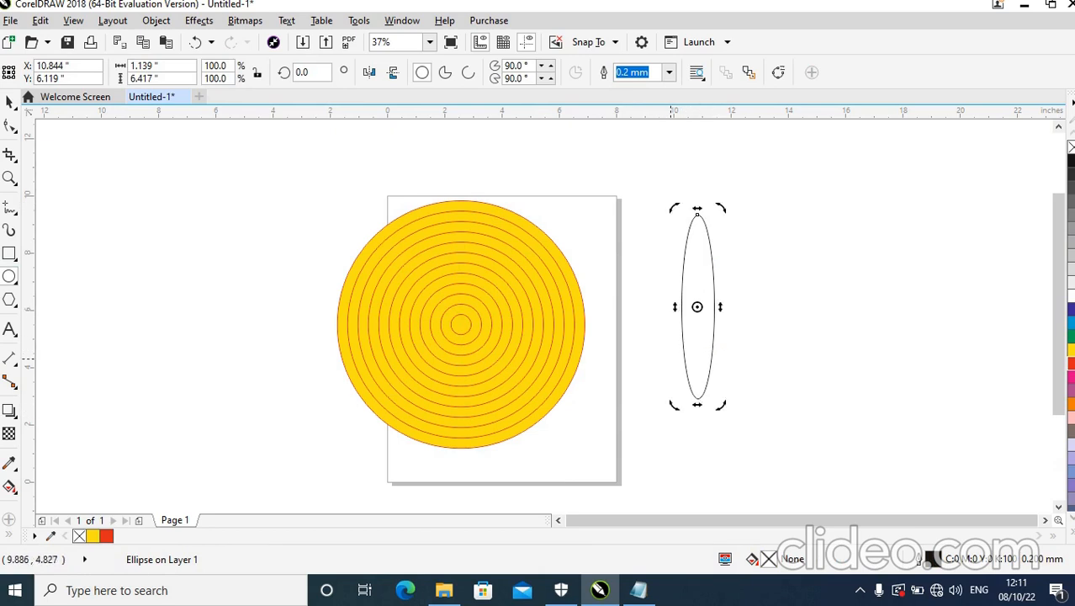
pyautogui.moveTo(721, 208)
pyautogui.mouseDown()
pyautogui.moveTo(786, 257)
pyautogui.moveTo(756, 389)
pyautogui.moveTo(622, 377)
pyautogui.moveTo(484, 213)
pyautogui.moveTo(722, 195)
pyautogui.mouseUp()
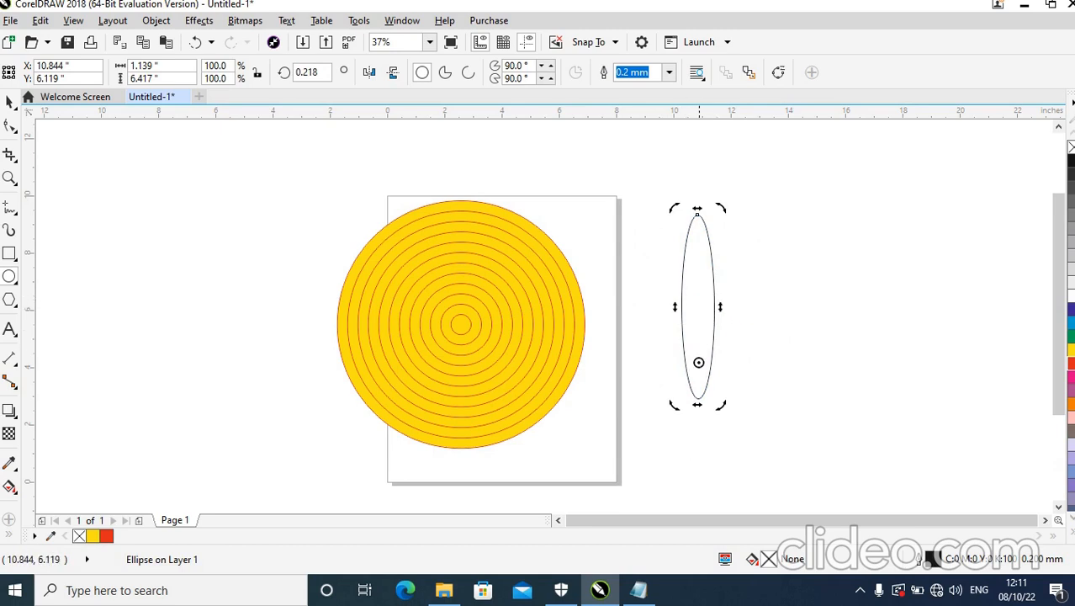
# Copy the narrow ellipse rotated about 6.4° clockwise around its lower tip, and repeat the copy around the full circle to form a flower.
pyautogui.moveTo(722, 209); pyautogui.dragTo(732, 250)
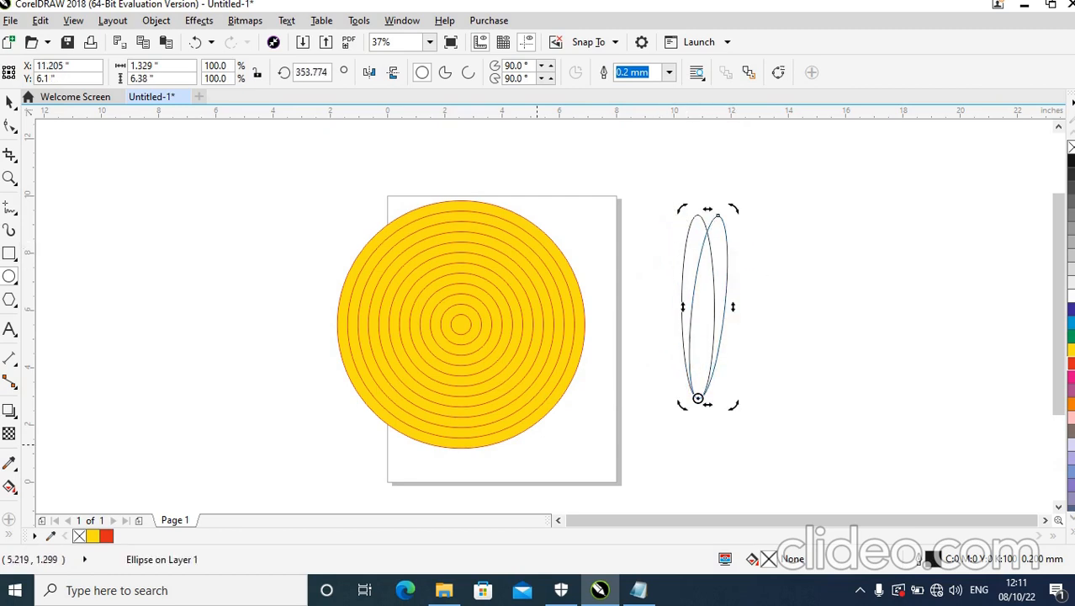
pyautogui.hotkey('ctrl', 'r')
pyautogui.hotkey('ctrl', 'r')
pyautogui.hotkey('ctrl', 'r')
pyautogui.hotkey('ctrl', 'r')
pyautogui.hotkey('ctrl', 'r')
pyautogui.hotkey('ctrl', 'r')
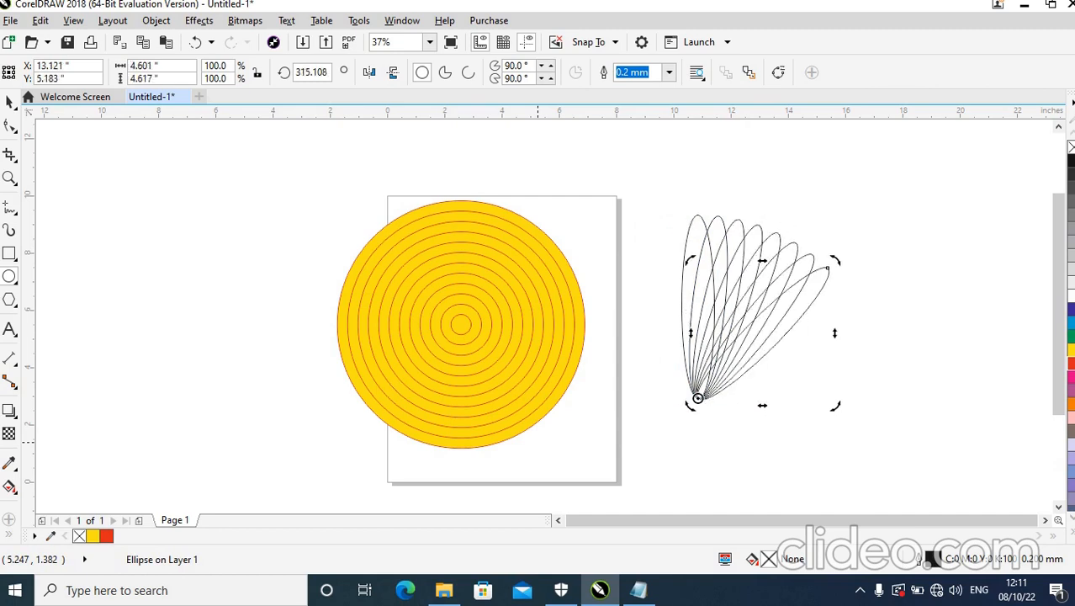
pyautogui.hotkey('ctrl', 'r')
pyautogui.hotkey('ctrl', 'r')
pyautogui.hotkey('ctrl', 'r')
pyautogui.hotkey('ctrl', 'r')
pyautogui.hotkey('ctrl', 'r')
pyautogui.hotkey('ctrl', 'r')
pyautogui.hotkey('ctrl', 'r')
pyautogui.hotkey('ctrl', 'r')
pyautogui.hotkey('ctrl', 'r')
pyautogui.hotkey('ctrl', 'r')
pyautogui.hotkey('ctrl', 'r')
pyautogui.hotkey('ctrl', 'r')
pyautogui.hotkey('ctrl', 'r')
pyautogui.hotkey('ctrl', 'r')
pyautogui.hotkey('ctrl', 'r')
pyautogui.hotkey('ctrl', 'r')
pyautogui.hotkey('ctrl', 'r')
pyautogui.hotkey('ctrl', 'r')
pyautogui.hotkey('ctrl', 'r')
pyautogui.hotkey('ctrl', 'r')
pyautogui.hotkey('ctrl', 'r')
pyautogui.hotkey('ctrl', 'r')
pyautogui.hotkey('ctrl', 'r')
pyautogui.hotkey('ctrl', 'r')
pyautogui.hotkey('ctrl', 'r')
pyautogui.hotkey('ctrl', 'r')
pyautogui.hotkey('ctrl', 'r')
pyautogui.hotkey('ctrl', 'r')
pyautogui.hotkey('ctrl', 'r')
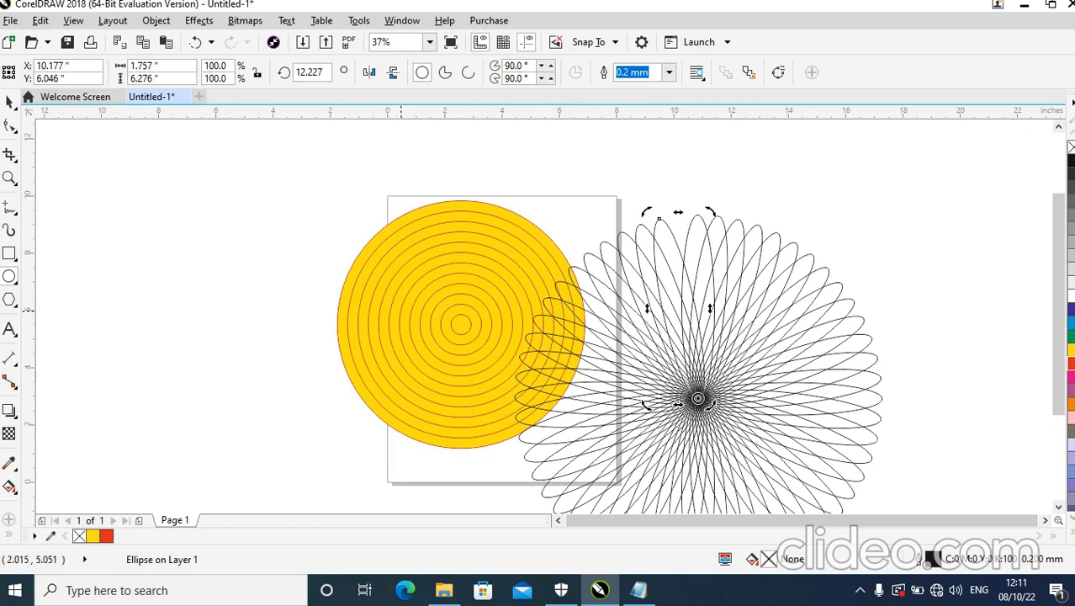
pyautogui.click(10, 102)
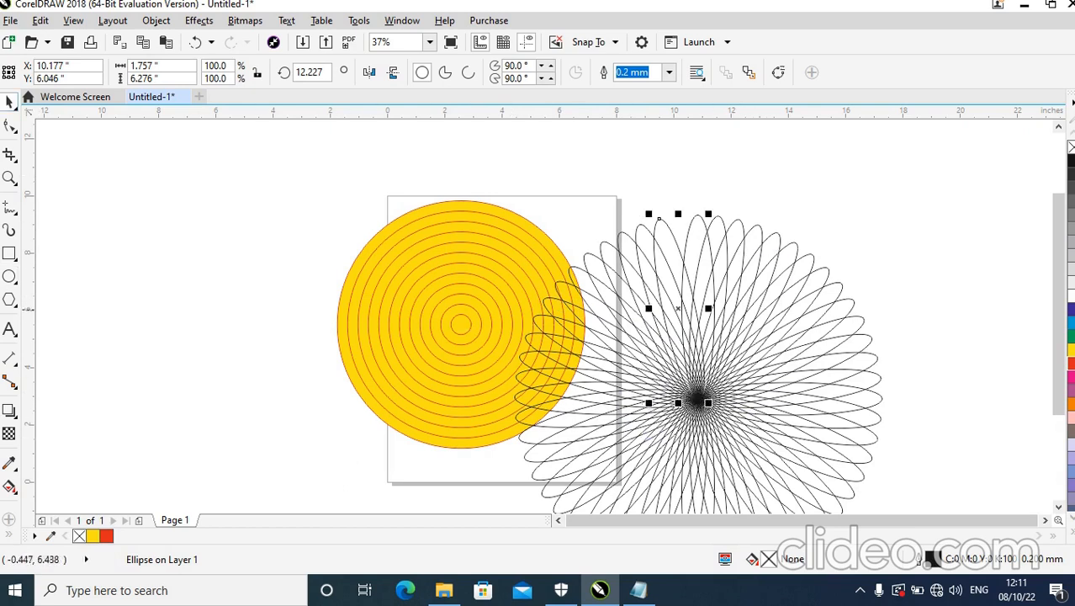
pyautogui.click(233, 299)
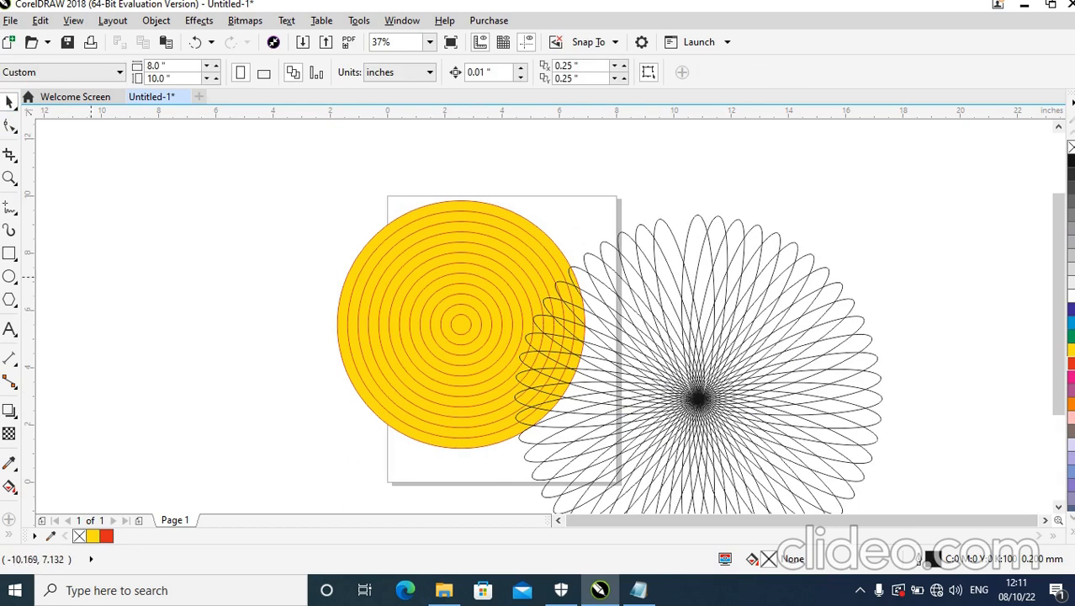
# Draw a five-point star about 6.16 by 5.98 inches in the empty area left of the page.
pyautogui.click(9, 299)
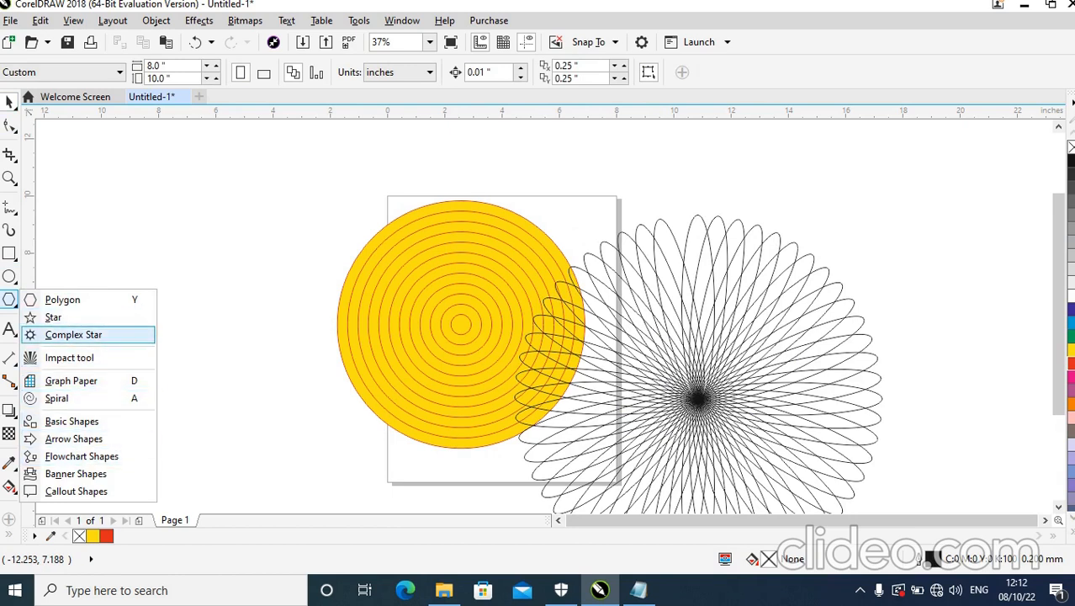
pyautogui.click(71, 320)
pyautogui.moveTo(130, 203); pyautogui.dragTo(313, 377)
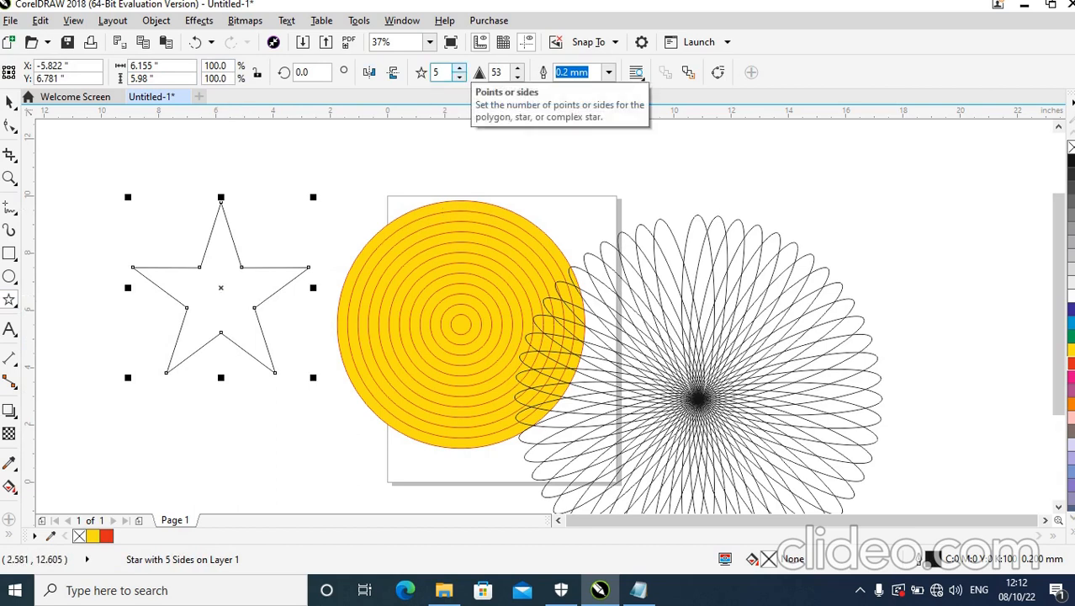
# Increase the star's number of points to 12.
pyautogui.click(459, 67)
pyautogui.click(459, 67)
pyautogui.click(459, 67)
pyautogui.click(460, 68)
pyautogui.click(459, 68)
pyautogui.click(459, 67)
pyautogui.click(459, 67)
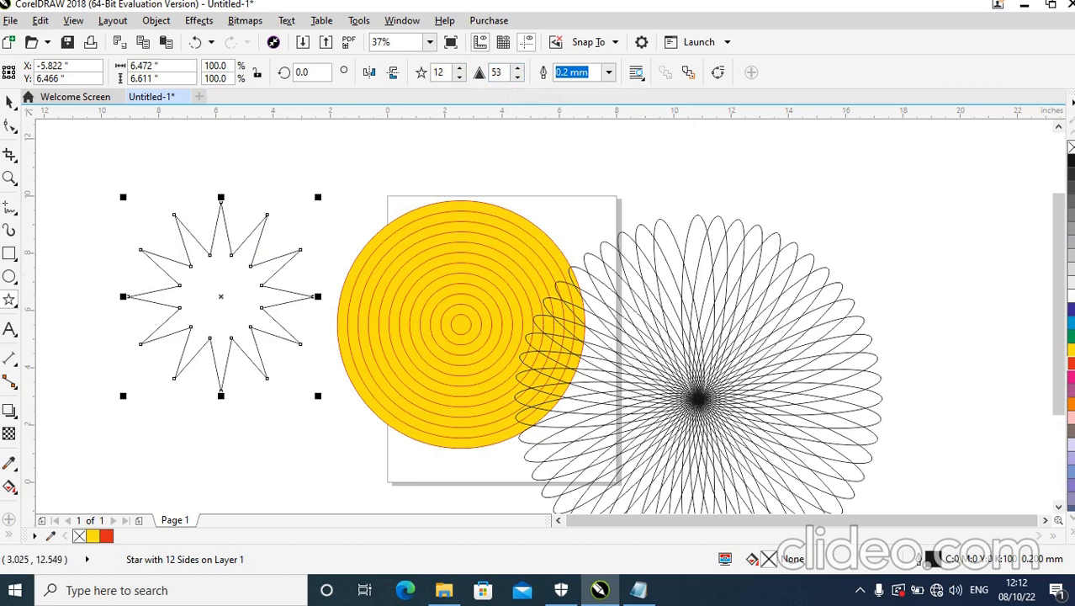
# Set the 12-point star's sharpness to 80.
pyautogui.doubleClick(496, 73)
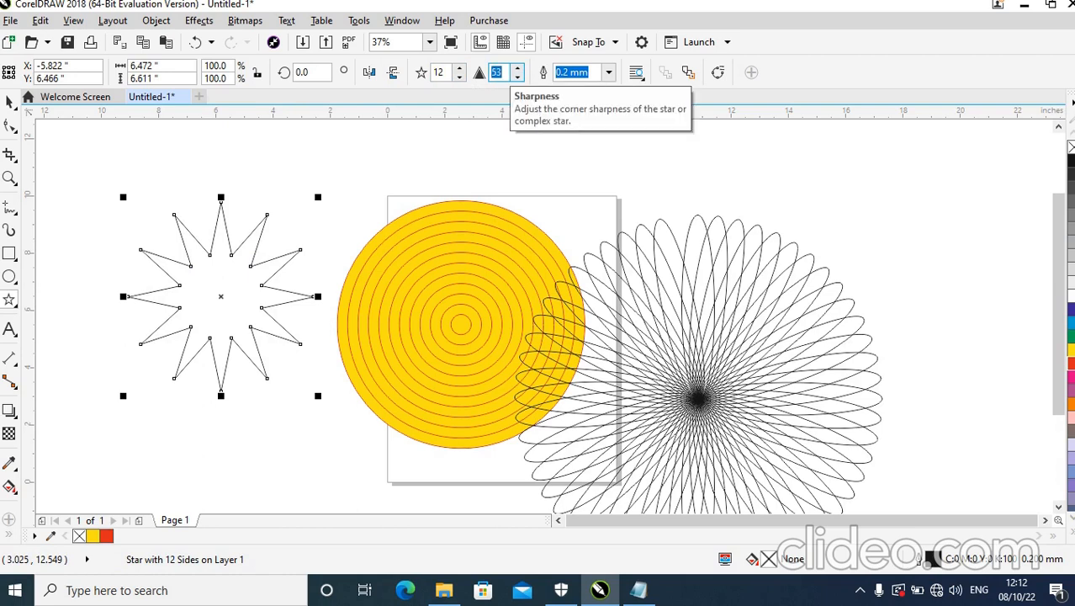
pyautogui.write('80')
pyautogui.press('Return')
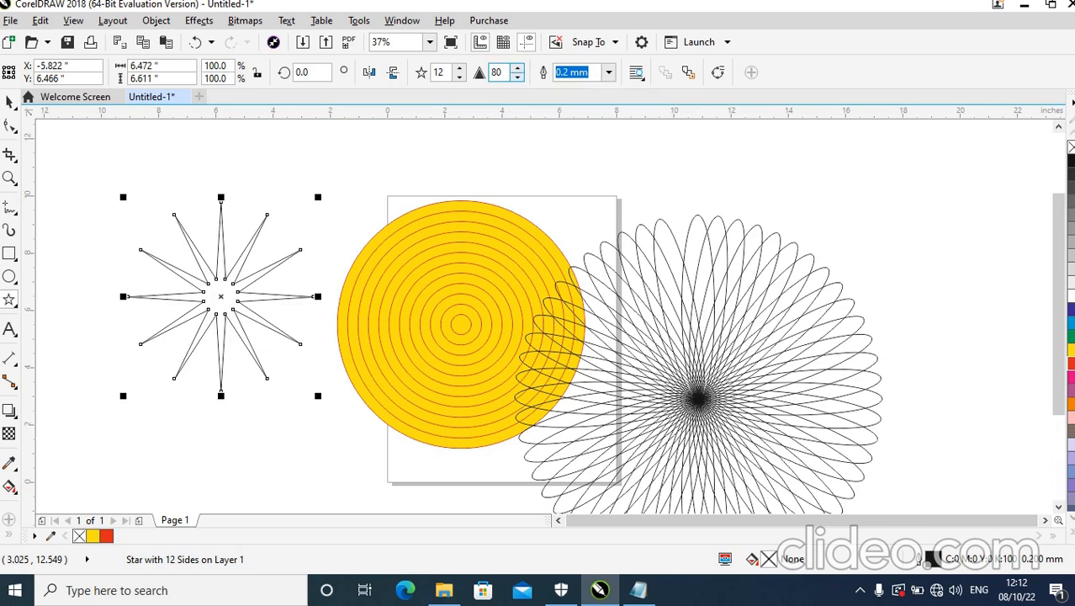
# Set the 12-point star's sharpness to 20.
pyautogui.doubleClick(496, 73)
pyautogui.write('20')
pyautogui.press('Return')
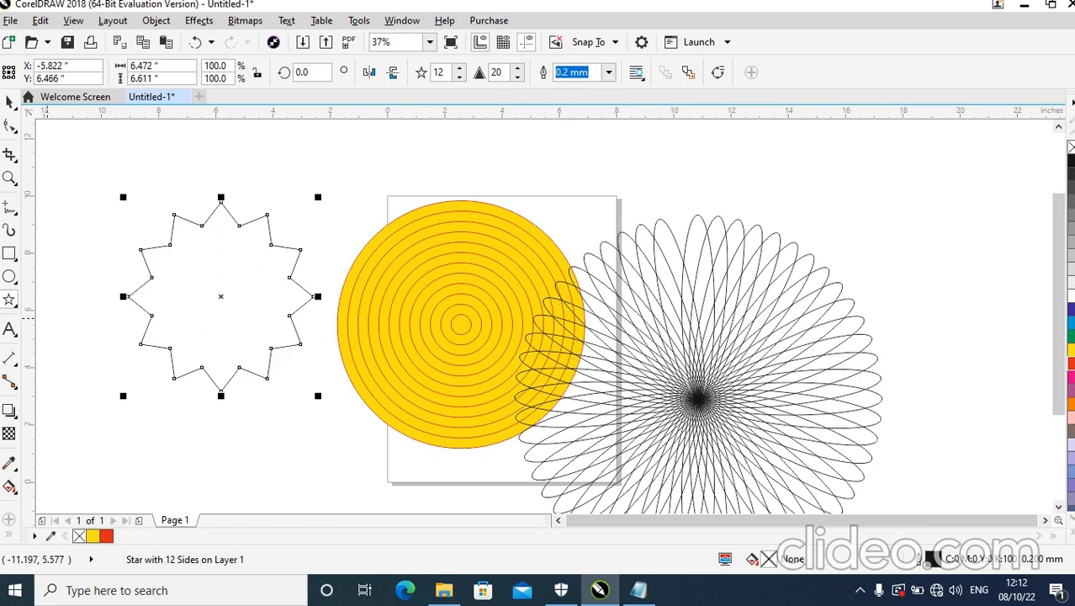
# Draw a right-pointing arrow shape about 5.69 by 3.22 inches above the ellipse flower, and adjust it to a longer, thinner shaft with a shorter head.
pyautogui.click(11, 301)
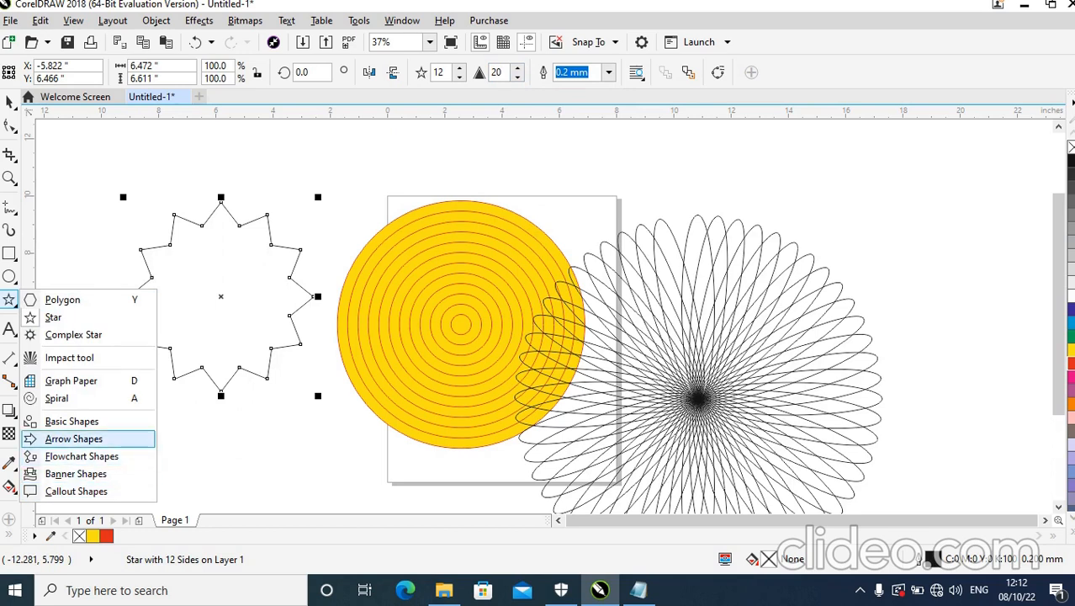
pyautogui.click(74, 439)
pyautogui.moveTo(817, 190); pyautogui.dragTo(949, 252)
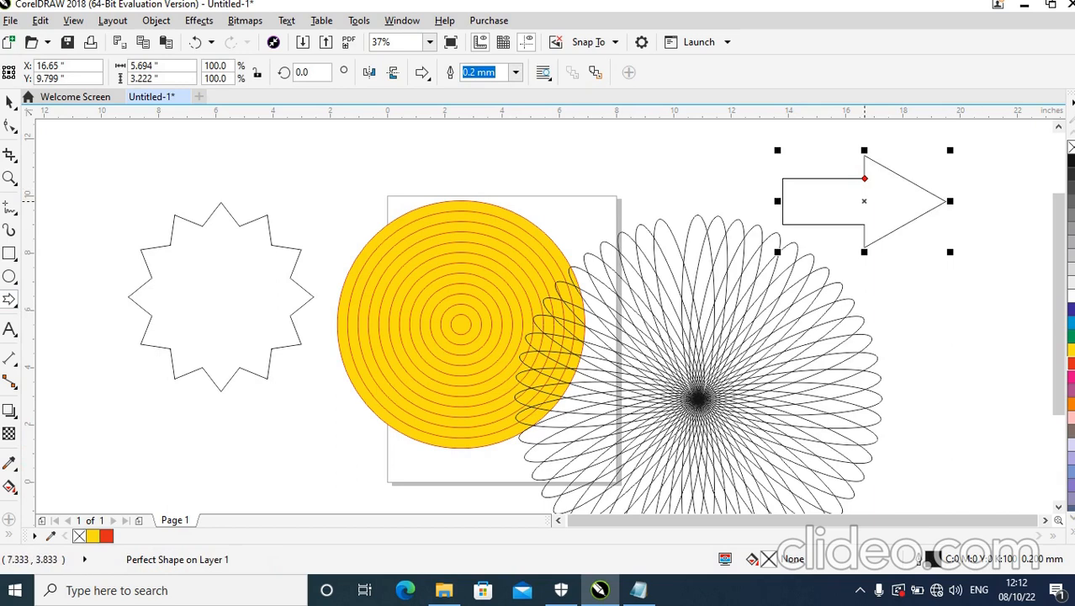
pyautogui.moveTo(864, 178); pyautogui.dragTo(891, 184)
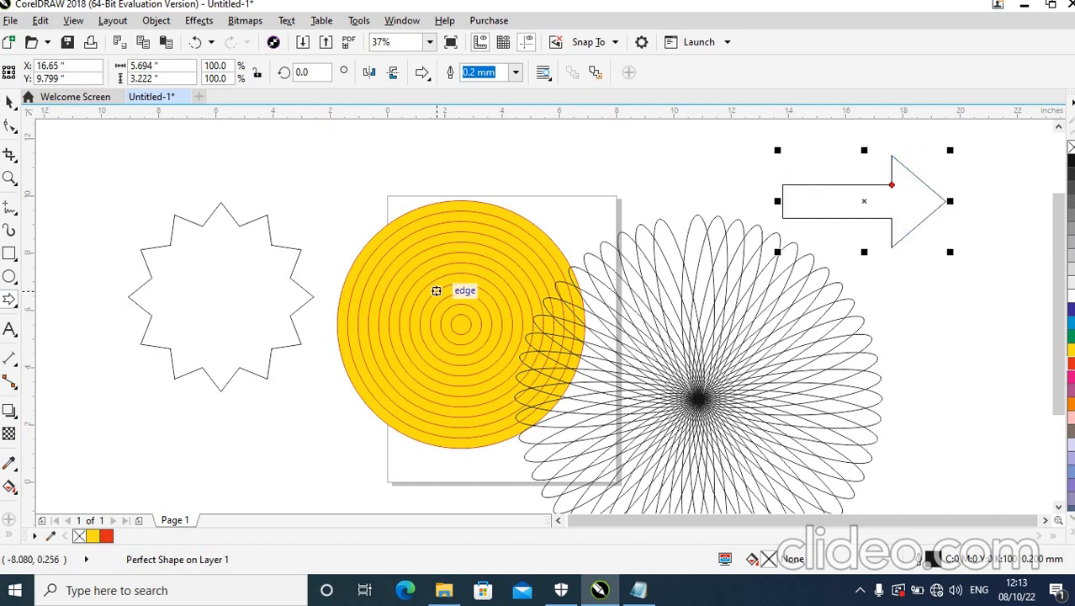